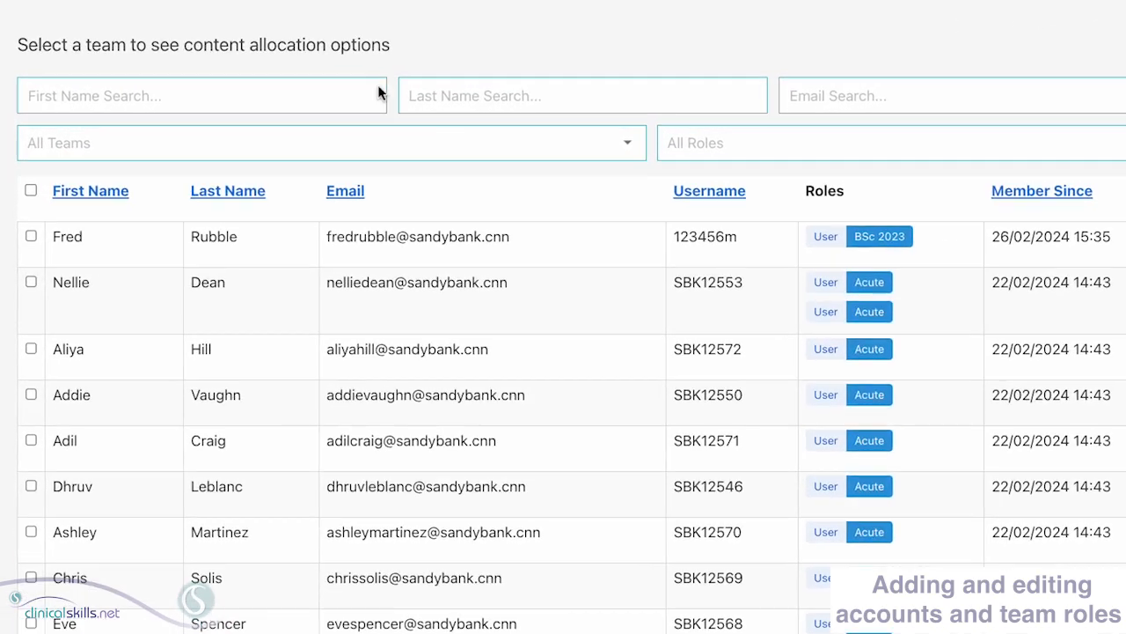
{"action": "left_click", "coordinate": [318, 95]}
{"action": "key", "text": "Tab"}
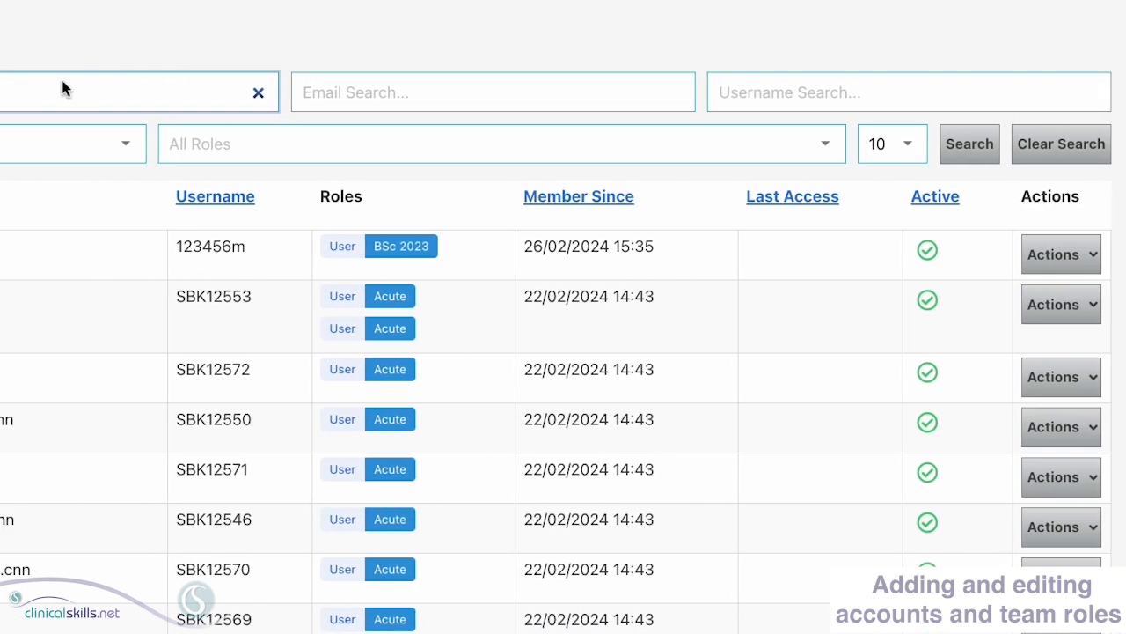
{"action": "left_click", "coordinate": [725, 146]}
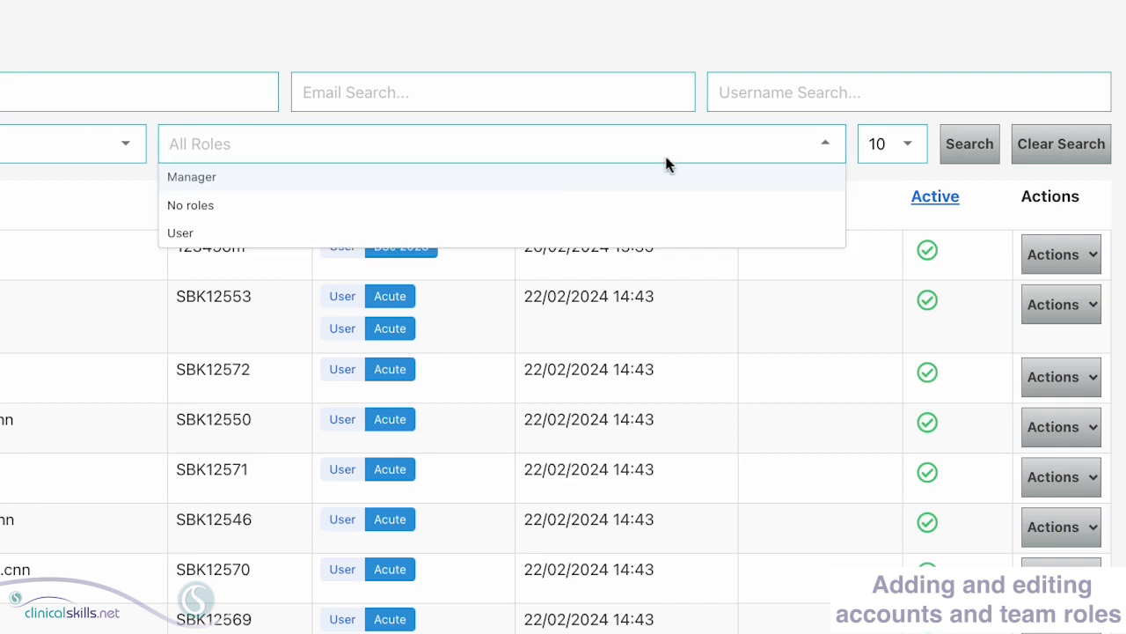
{"action": "left_click", "coordinate": [307, 179]}
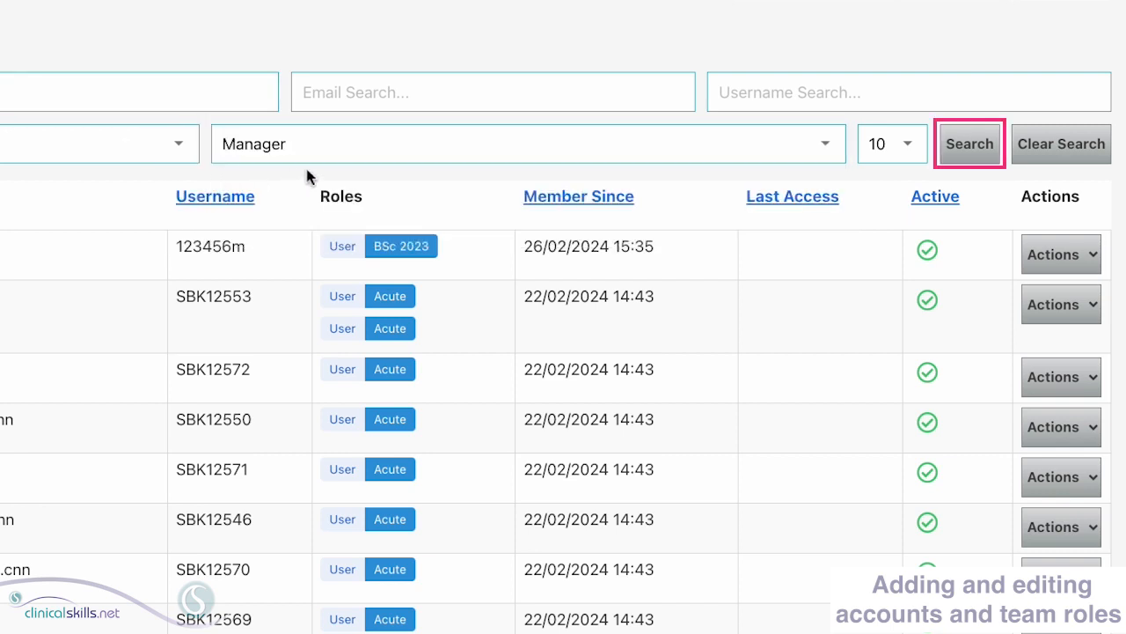
{"action": "left_click", "coordinate": [969, 151]}
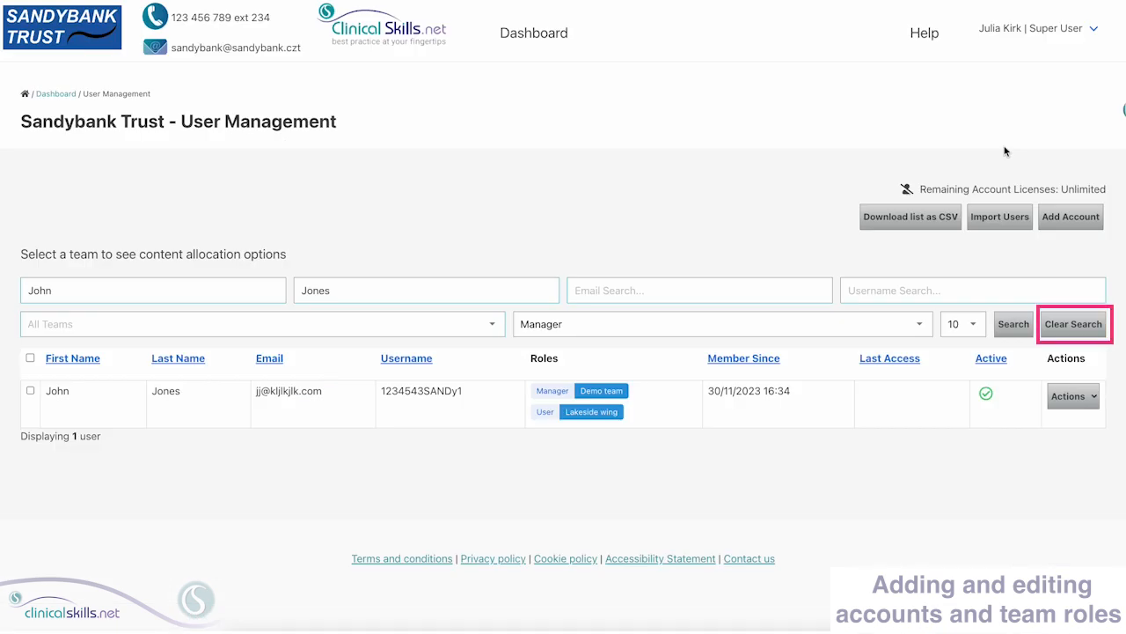
- Clear the filters, sort by first name, last name, email and Member Since, then reset the order
{"action": "left_click", "coordinate": [1072, 325]}
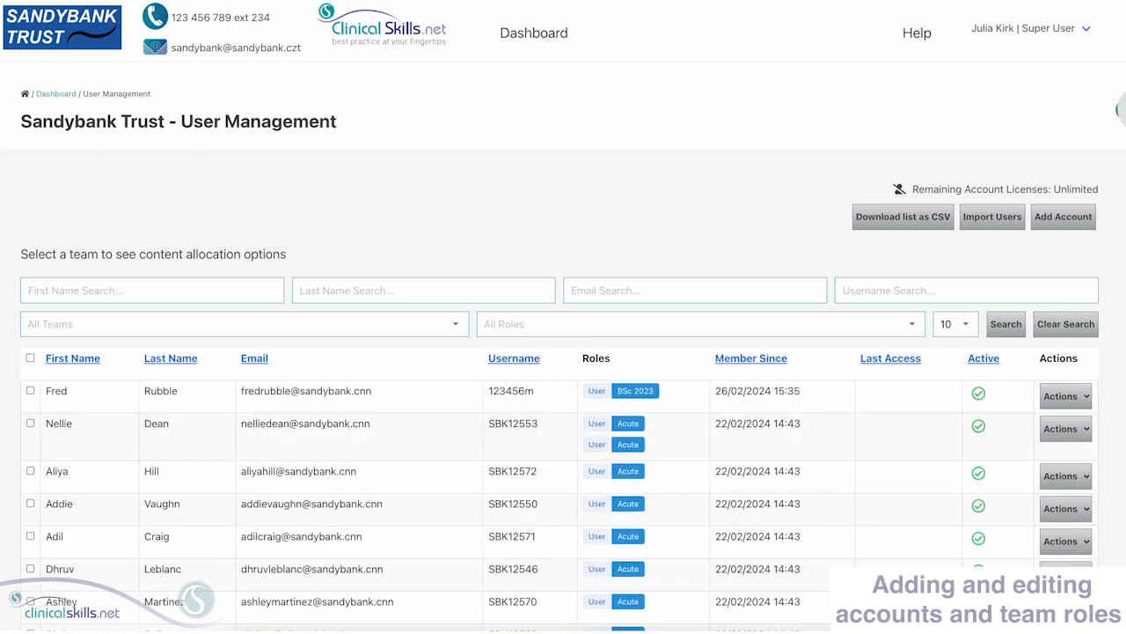
{"action": "scroll", "coordinate": [563, 352], "scroll_direction": "down", "scroll_amount": 2}
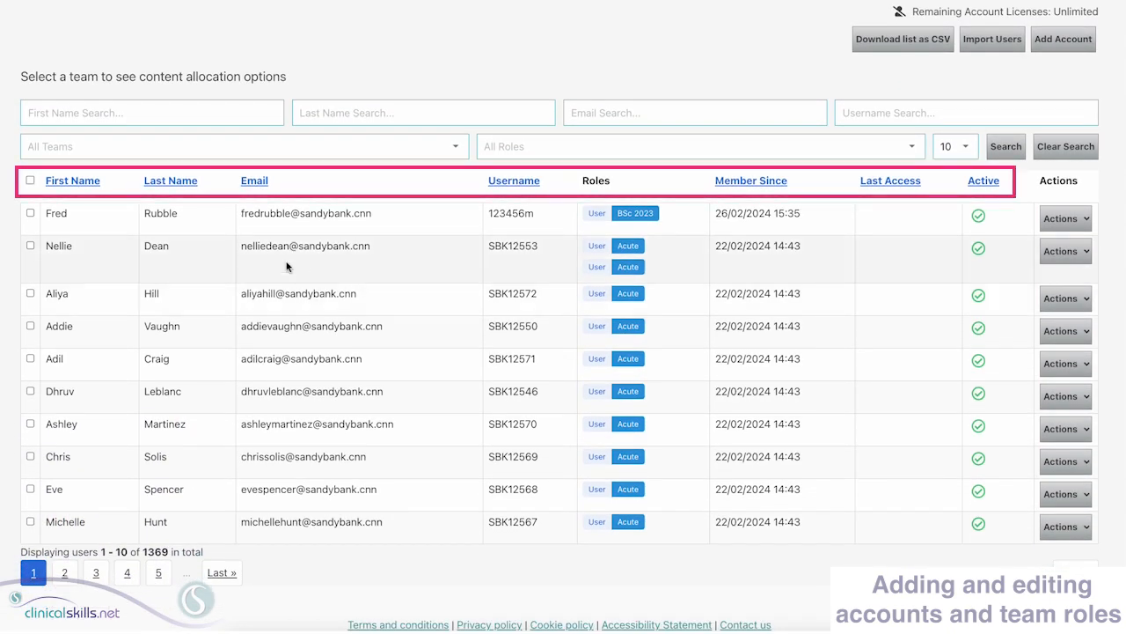
{"action": "left_click", "coordinate": [58, 183]}
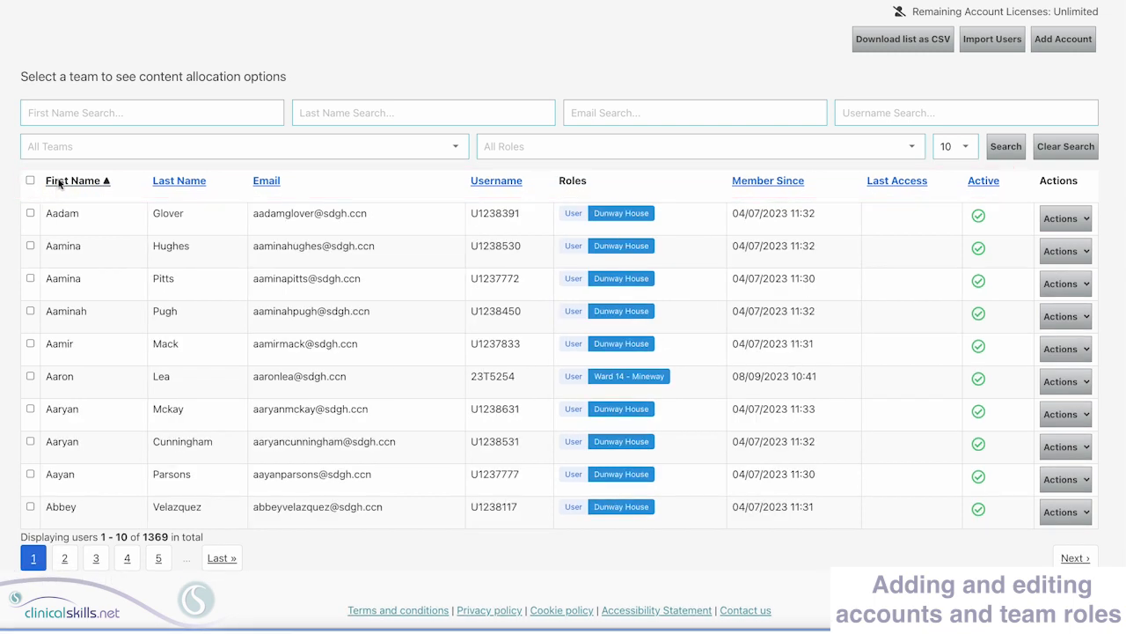
{"action": "left_click", "coordinate": [59, 183]}
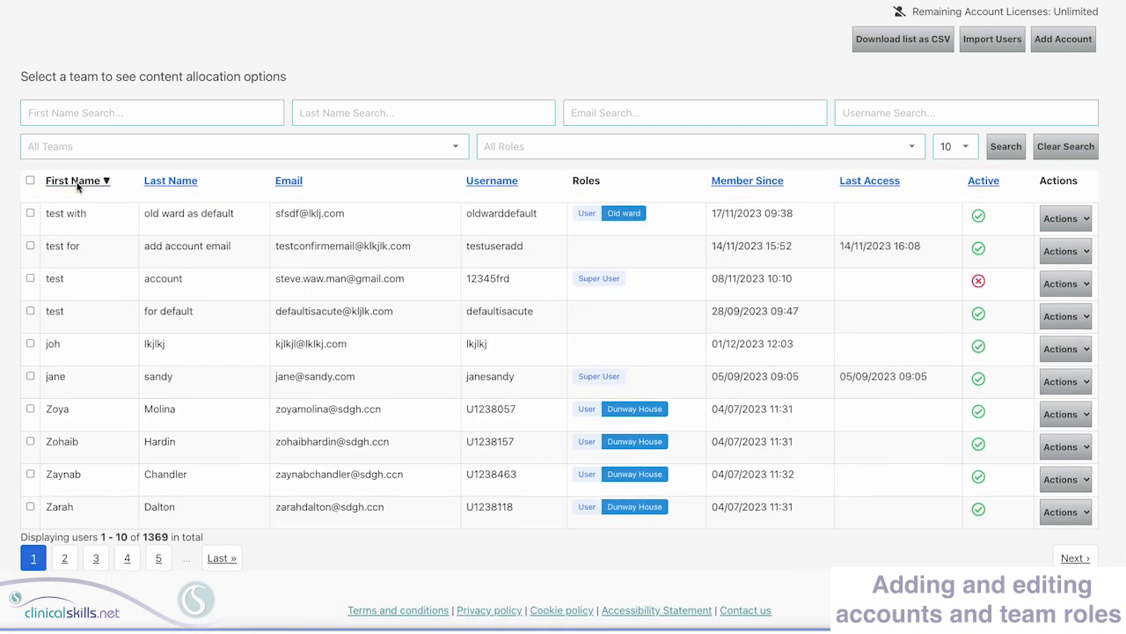
{"action": "left_click", "coordinate": [171, 181]}
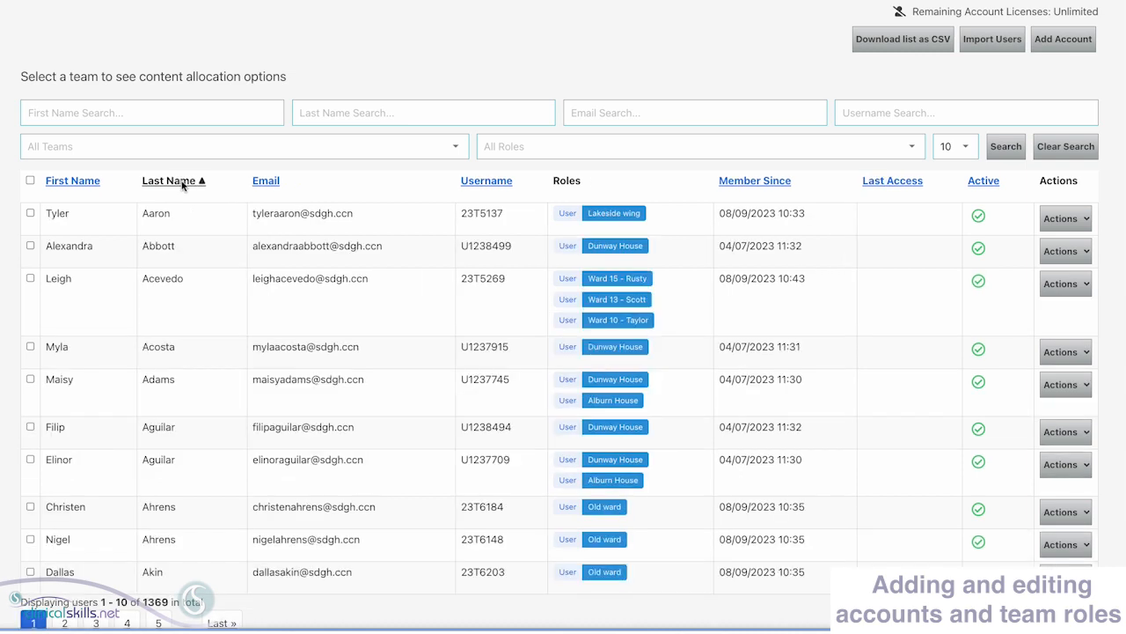
{"action": "left_click", "coordinate": [182, 183]}
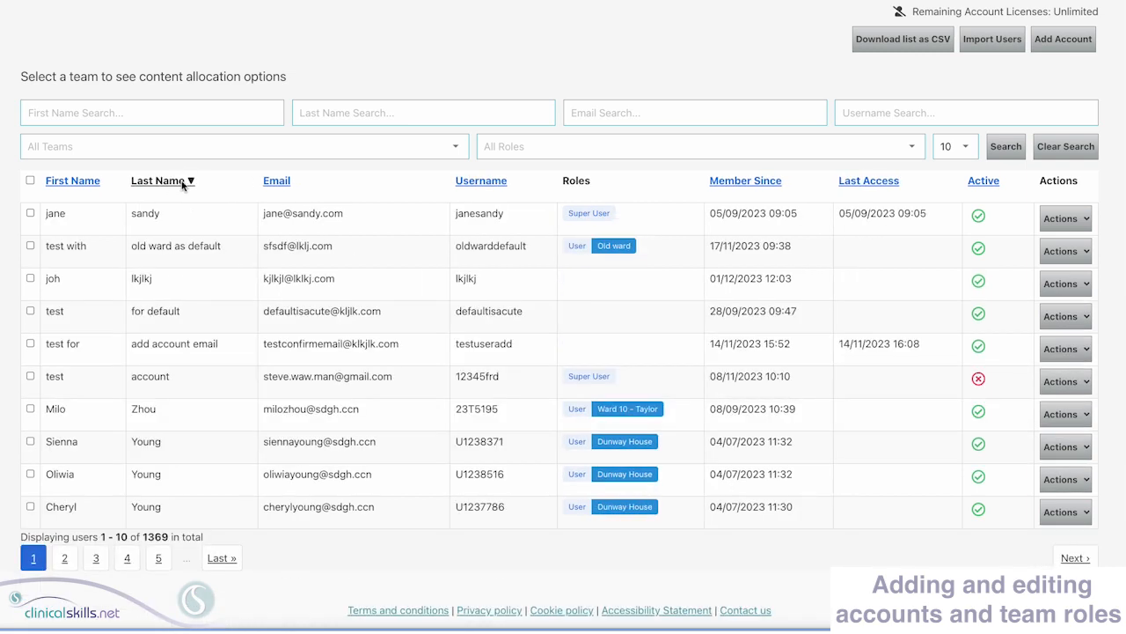
{"action": "left_click", "coordinate": [284, 184]}
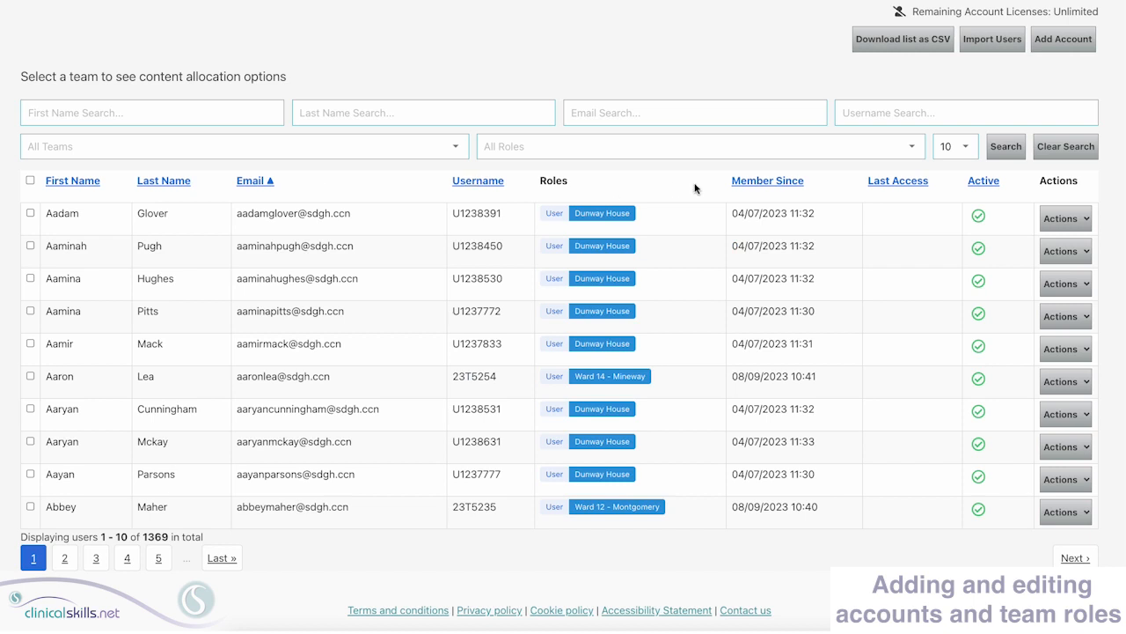
{"action": "left_click", "coordinate": [775, 187]}
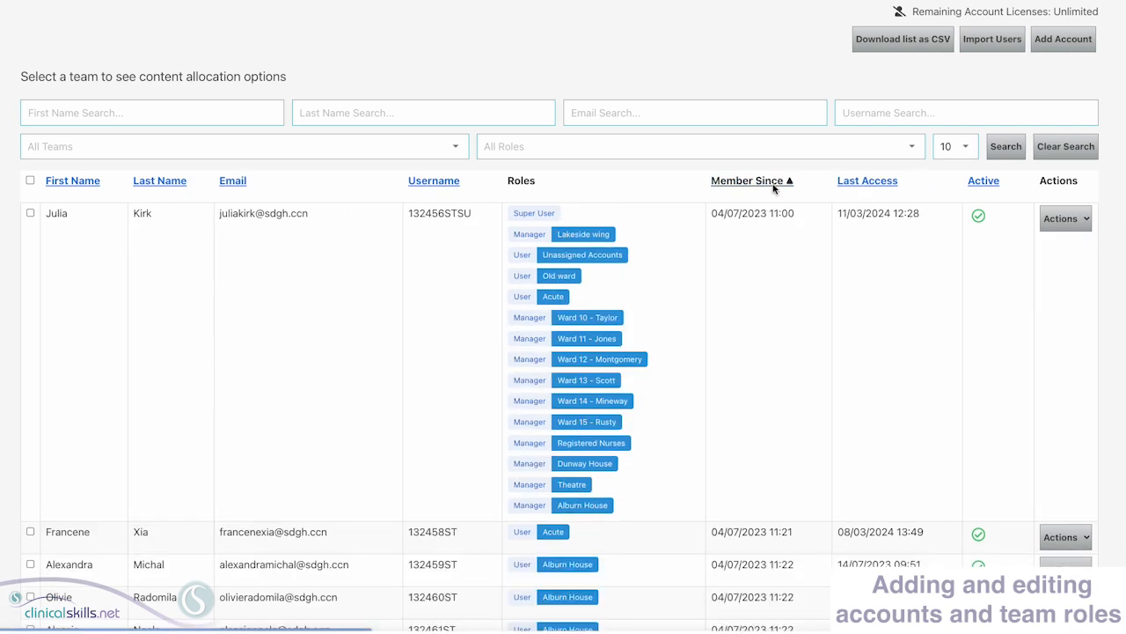
{"action": "left_click", "coordinate": [775, 188]}
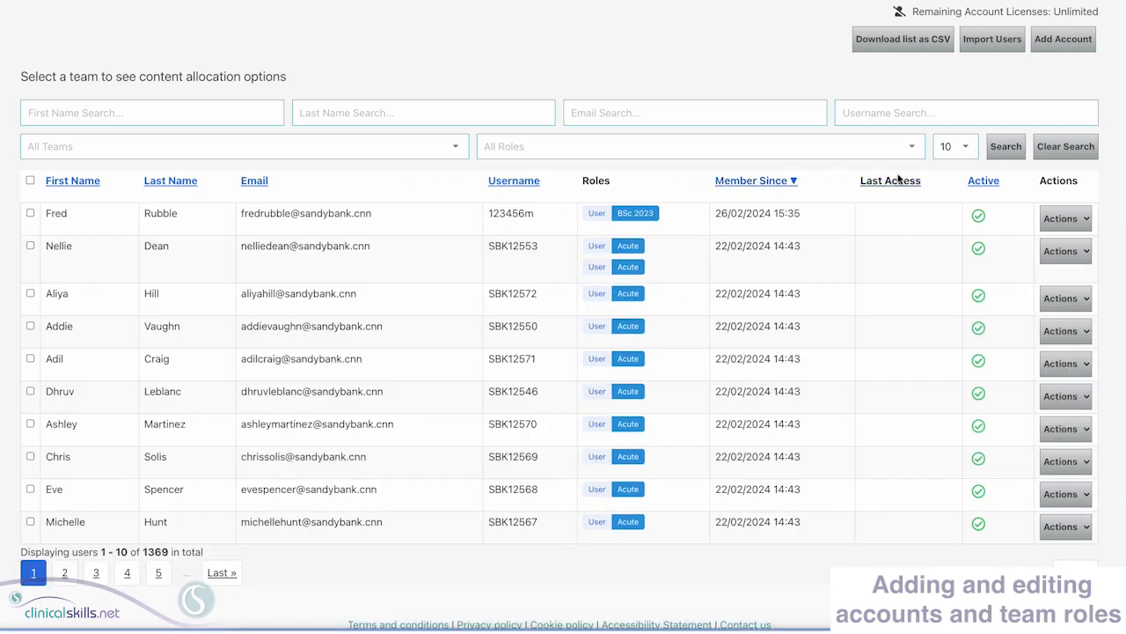
{"action": "left_click", "coordinate": [1066, 146]}
- Start a new Sandybank Trust account, preset with role User and team BSc 2023
{"action": "scroll", "coordinate": [1066, 146], "scroll_direction": "down", "scroll_amount": 2}
{"action": "scroll", "coordinate": [563, 352], "scroll_direction": "down", "scroll_amount": 2}
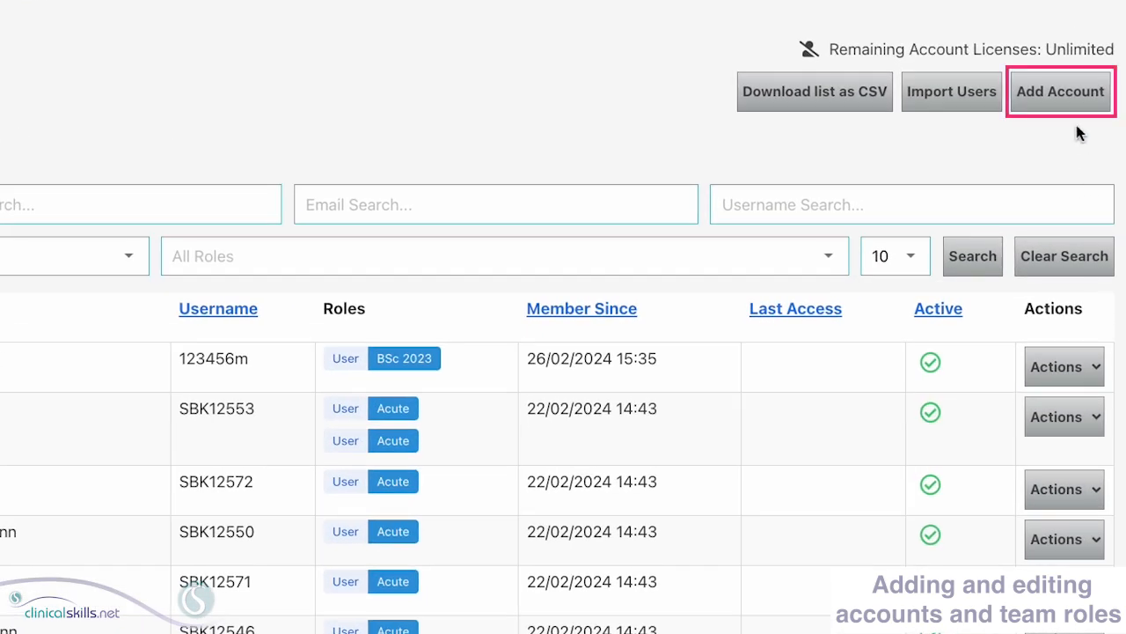
{"action": "left_click", "coordinate": [1069, 89]}
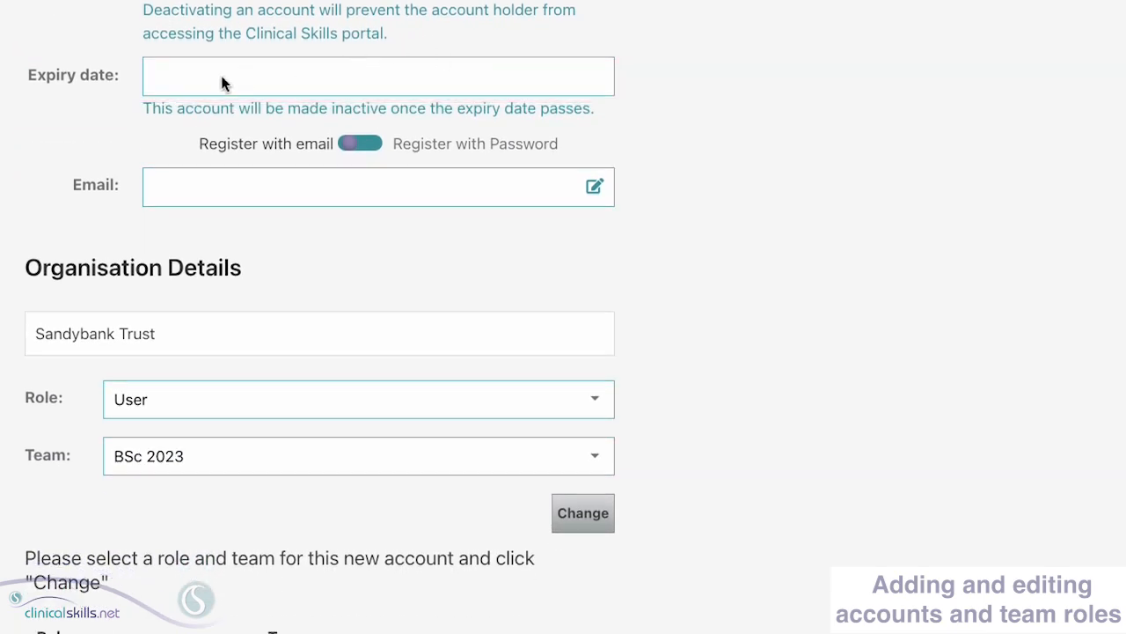
- Set the new account's expiry date to 10 October 2024 using the calendar
{"action": "left_click", "coordinate": [221, 101]}
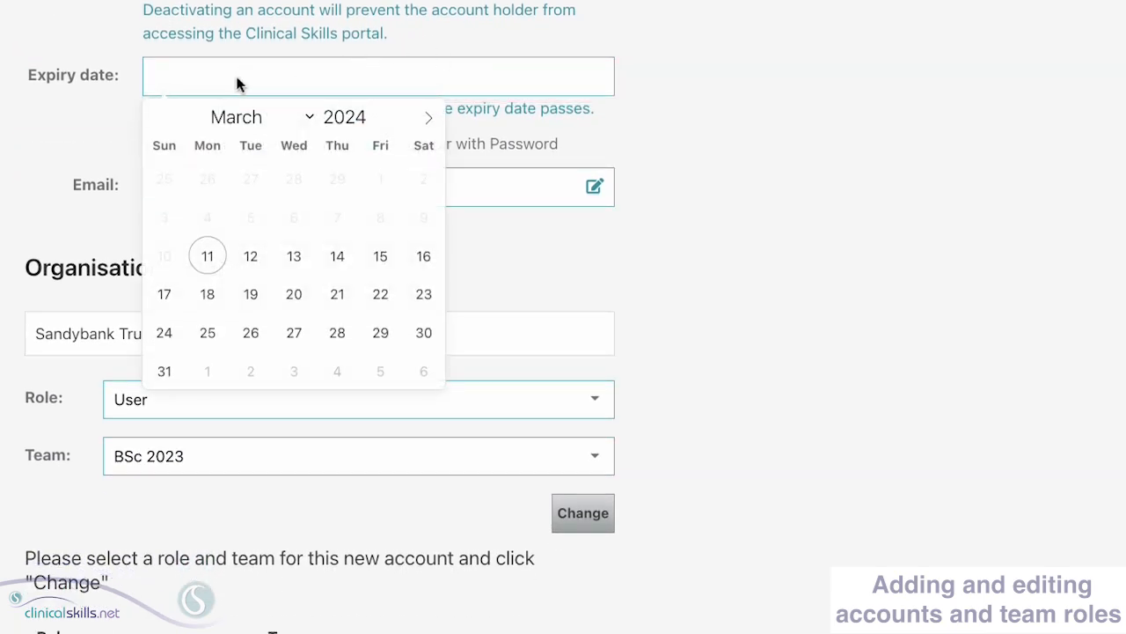
{"action": "left_click", "coordinate": [380, 113]}
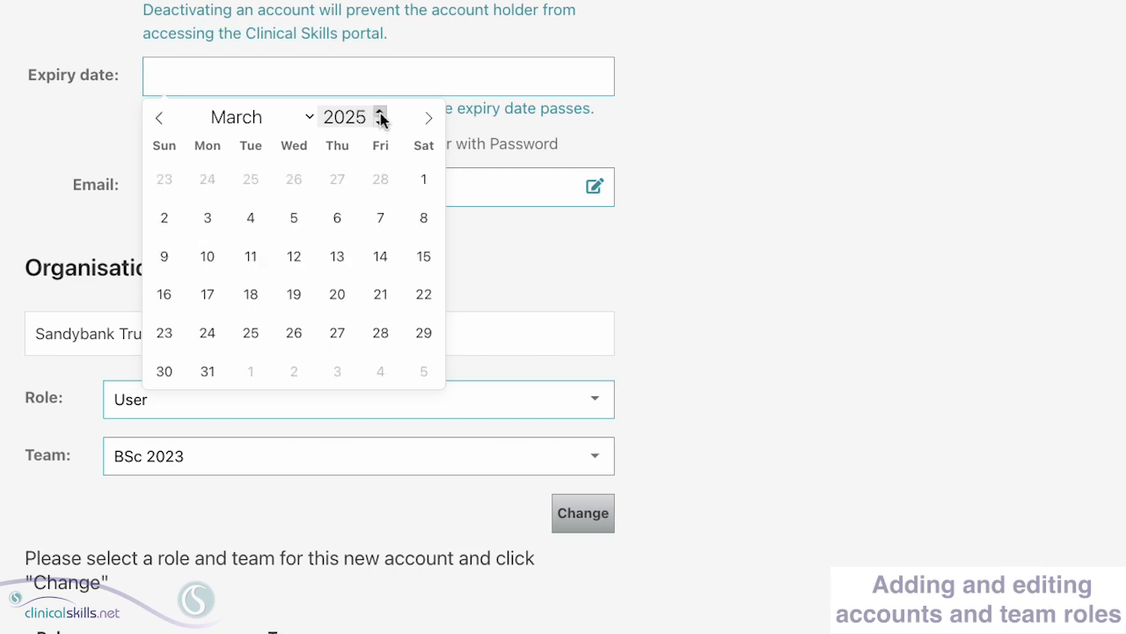
{"action": "left_click", "coordinate": [380, 114]}
{"action": "left_click", "coordinate": [381, 124]}
{"action": "left_click", "coordinate": [380, 124]}
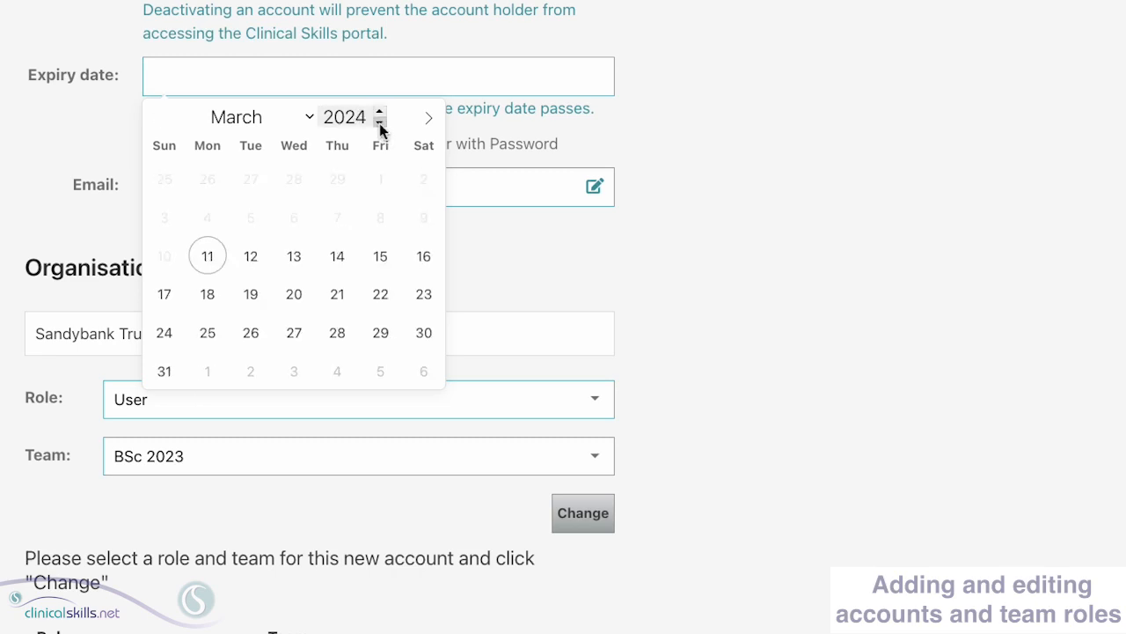
{"action": "left_click", "coordinate": [309, 124]}
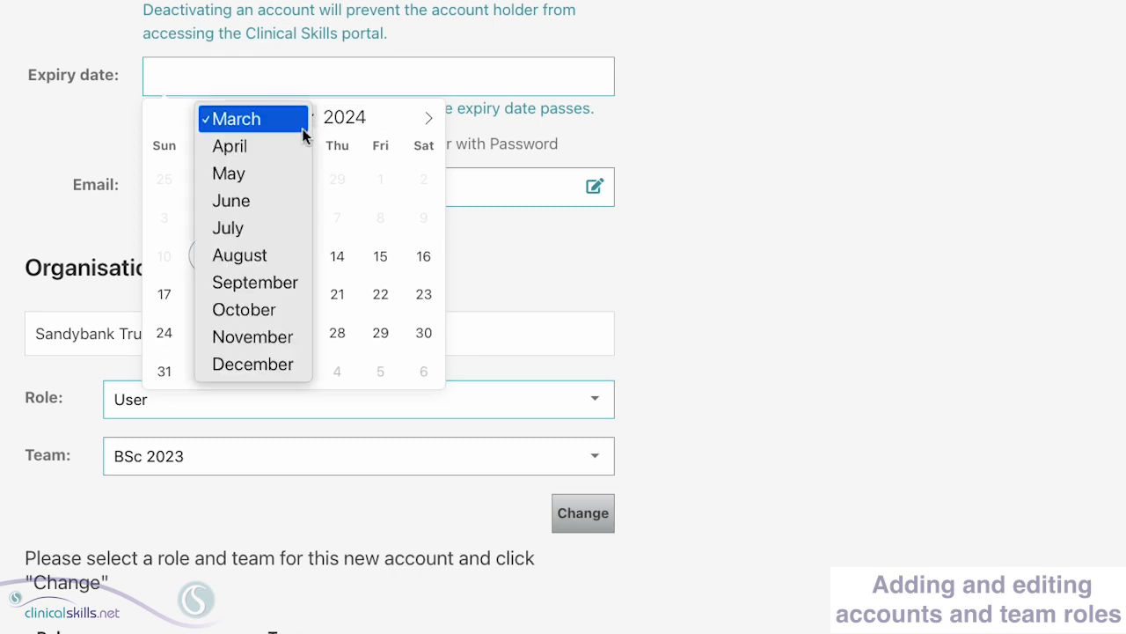
{"action": "left_click", "coordinate": [283, 289]}
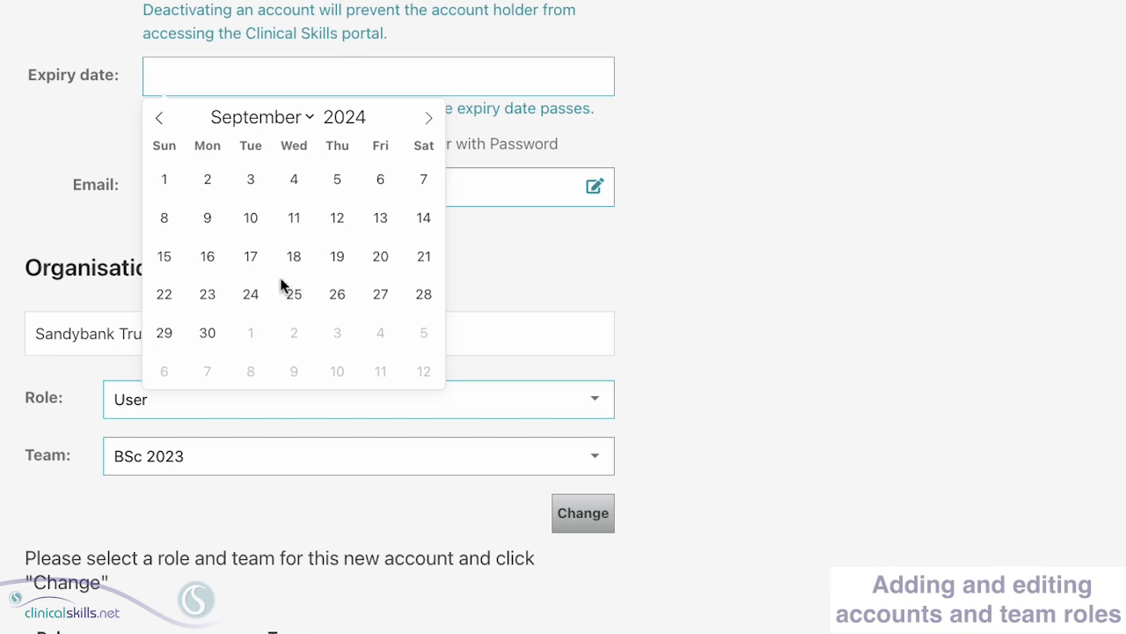
{"action": "left_click", "coordinate": [160, 118]}
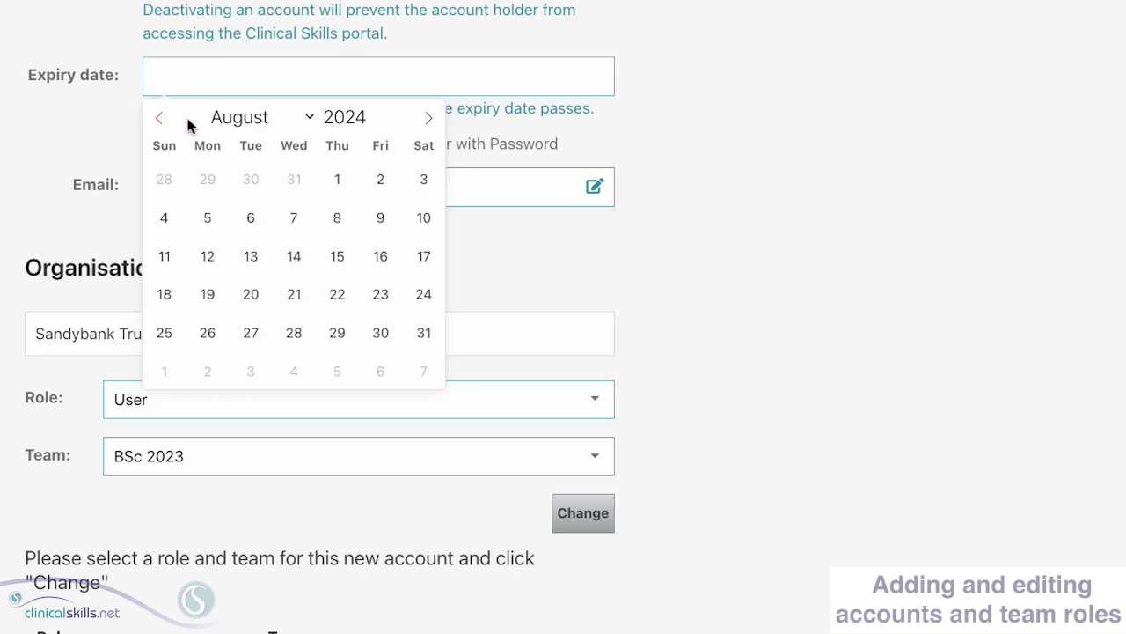
{"action": "left_click", "coordinate": [430, 125]}
{"action": "left_click", "coordinate": [430, 125]}
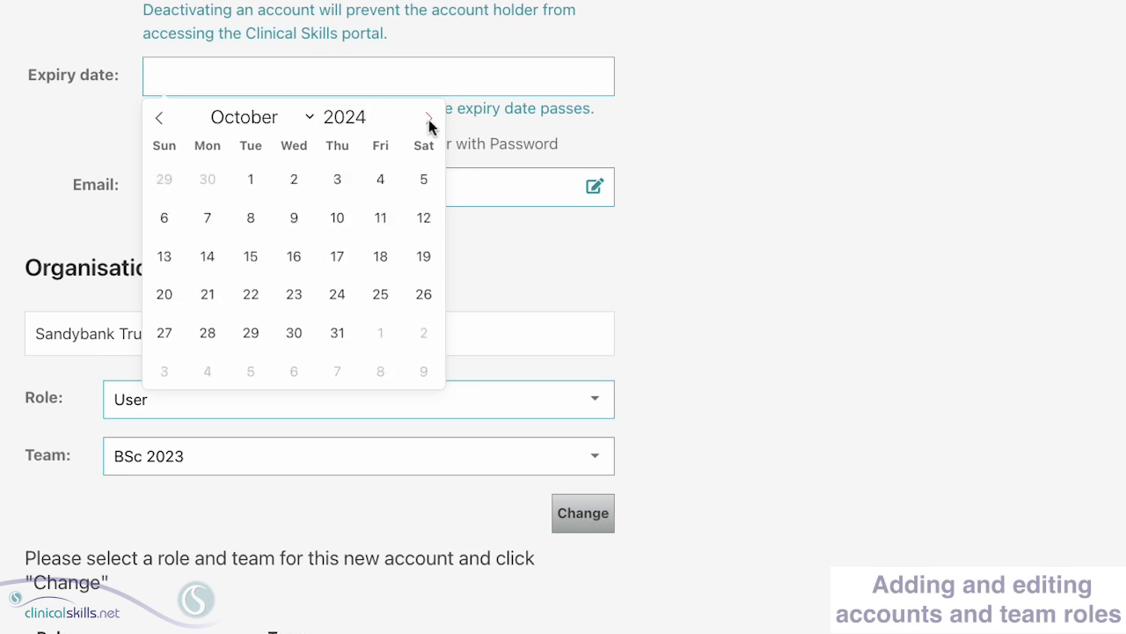
{"action": "left_click", "coordinate": [334, 232]}
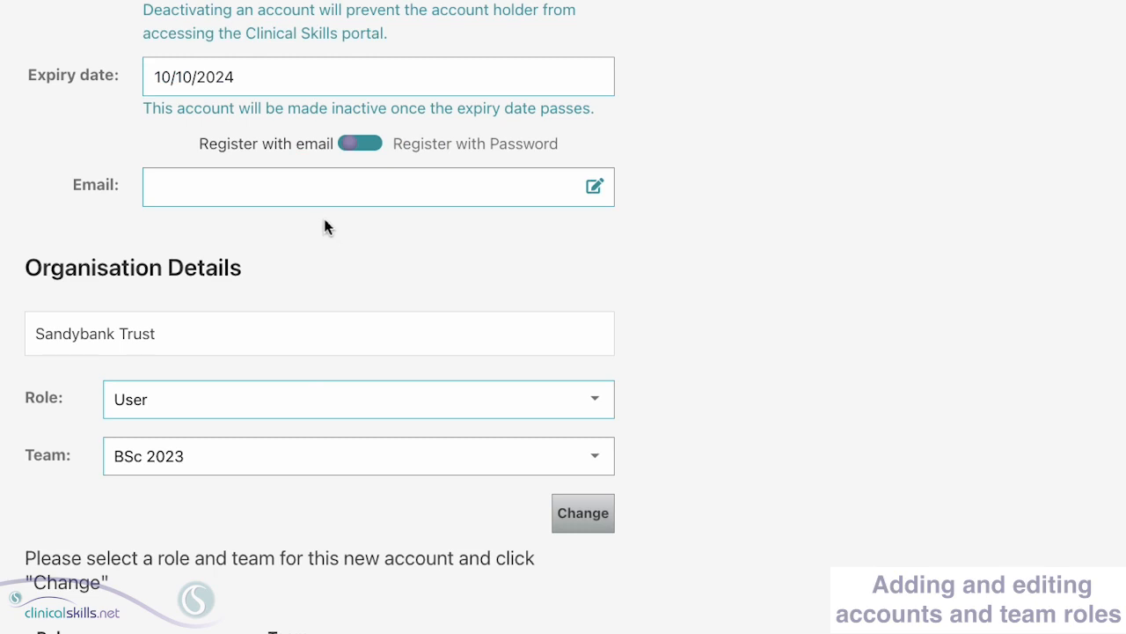
- Delete the 10/10/2024 expiry date so the field is blank again
{"action": "left_click", "coordinate": [267, 85]}
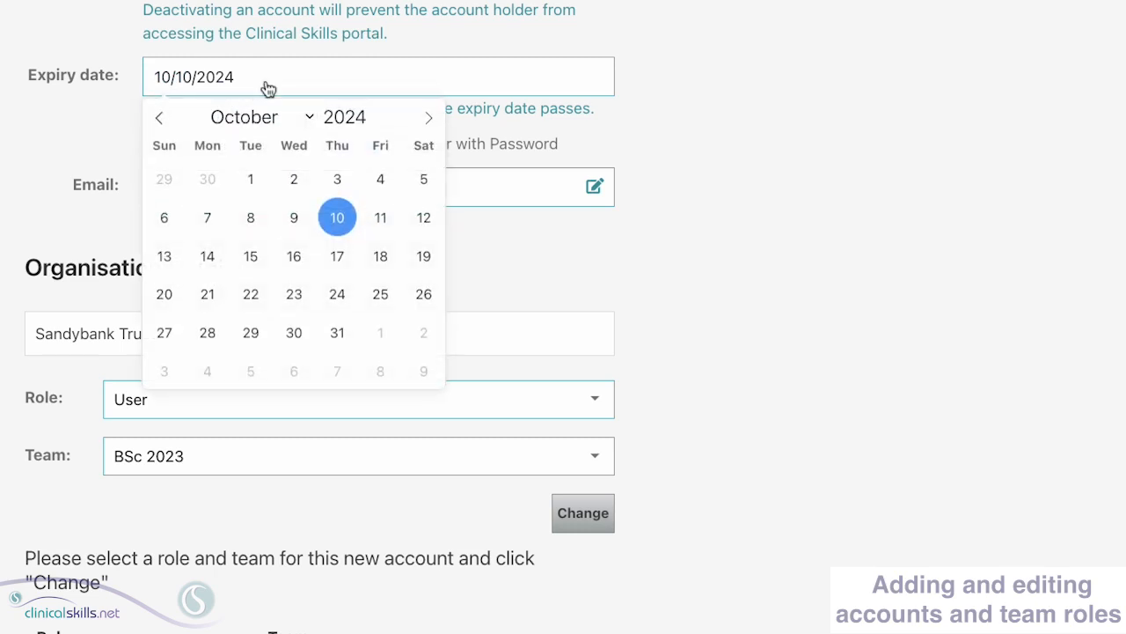
{"action": "key", "text": "BackSpace"}
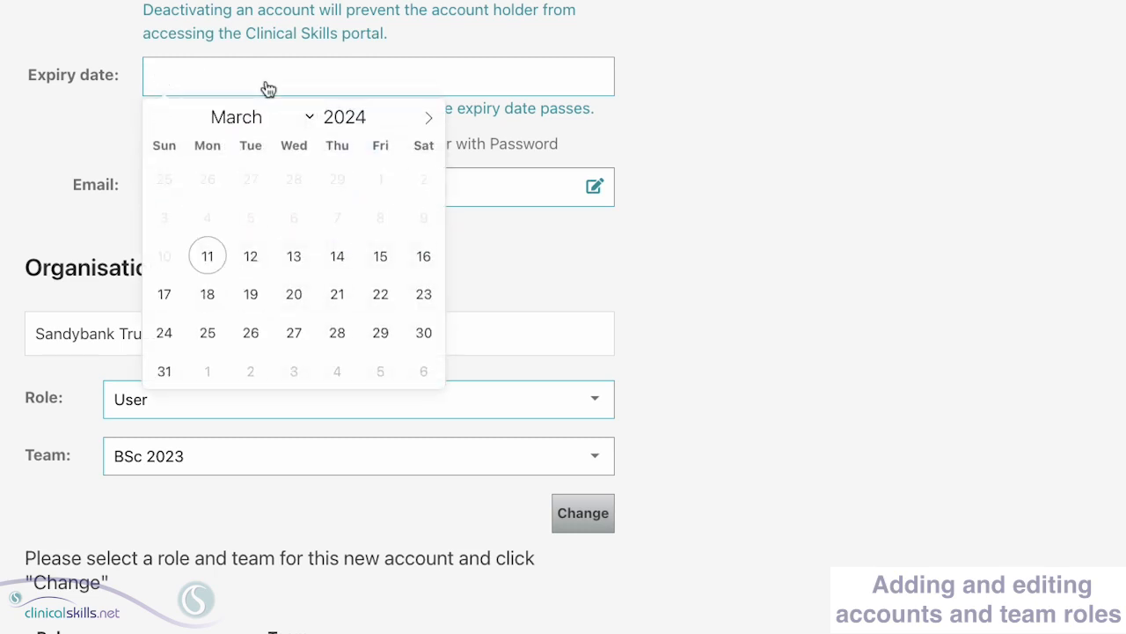
{"action": "left_click", "coordinate": [719, 151]}
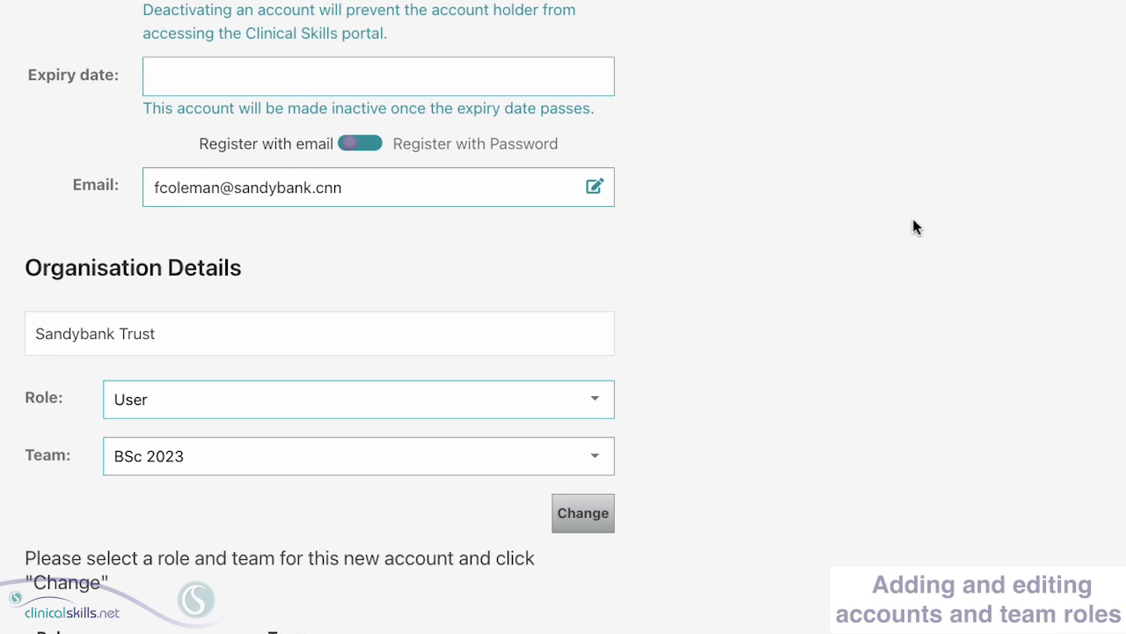
{"action": "scroll", "coordinate": [320, 316], "scroll_direction": "down", "scroll_amount": 4}
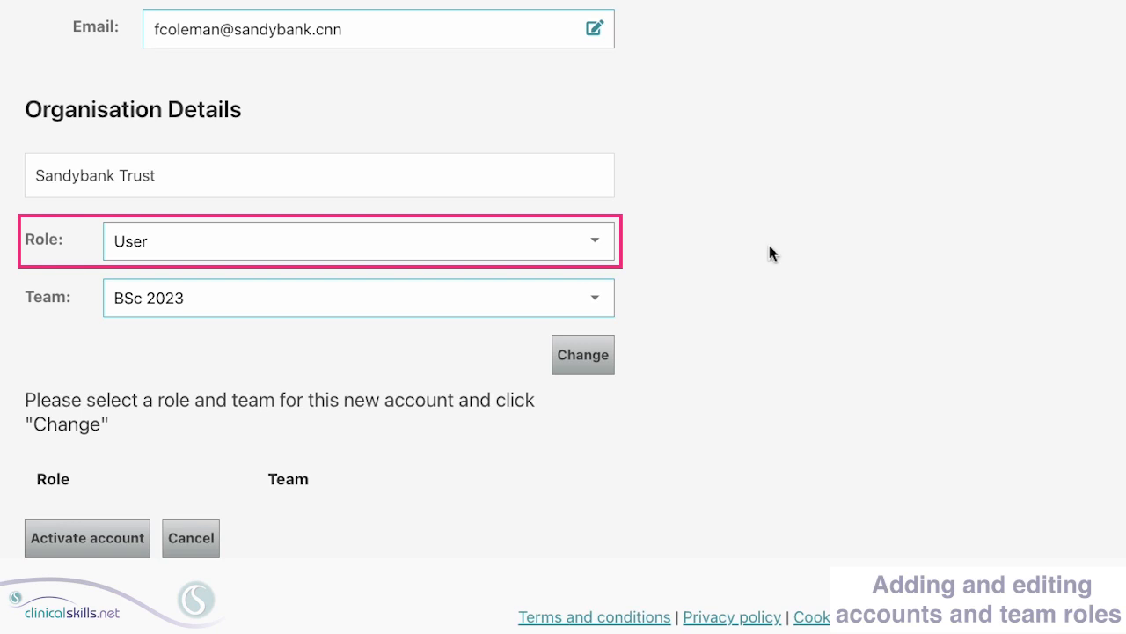
{"action": "left_click", "coordinate": [595, 241]}
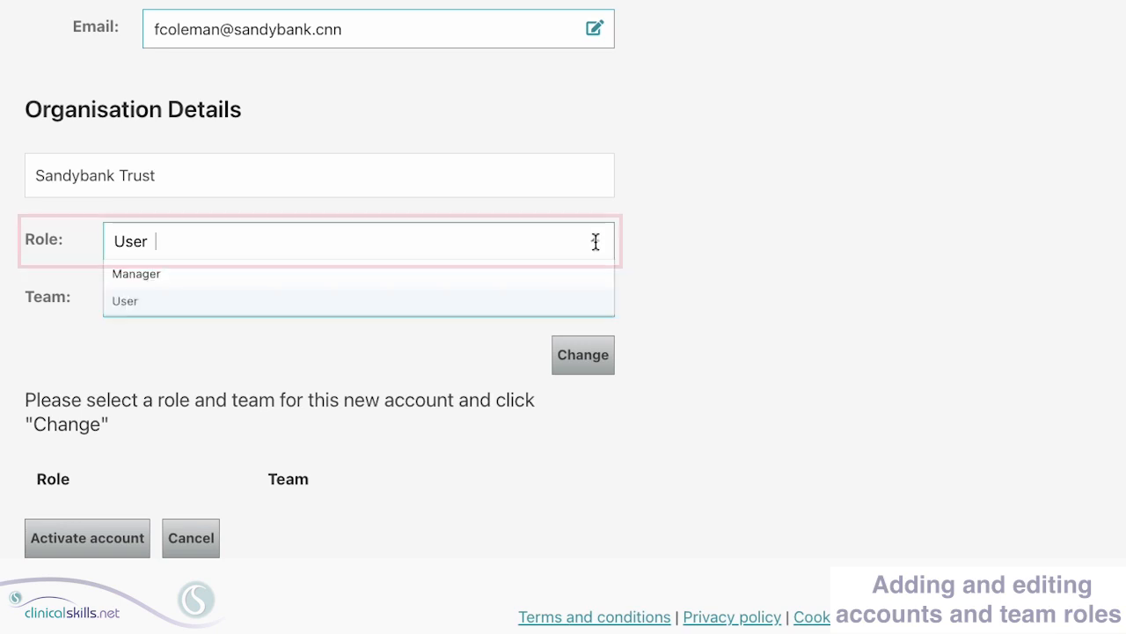
{"action": "left_click", "coordinate": [553, 307]}
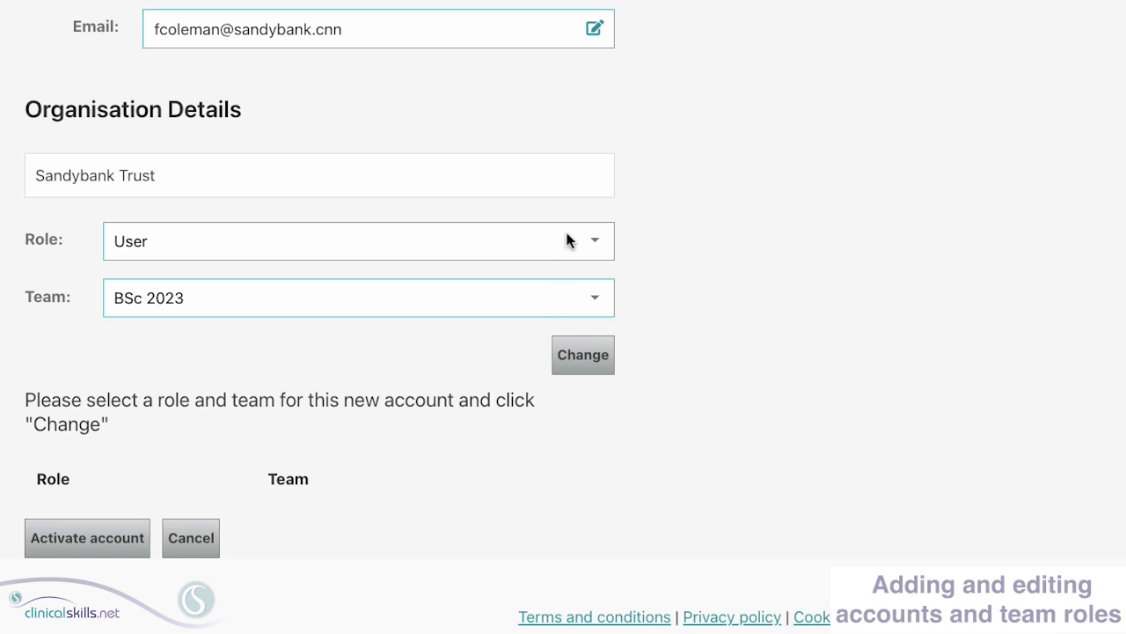
{"action": "left_click", "coordinate": [567, 240]}
{"action": "left_click", "coordinate": [547, 272]}
{"action": "left_click", "coordinate": [590, 243]}
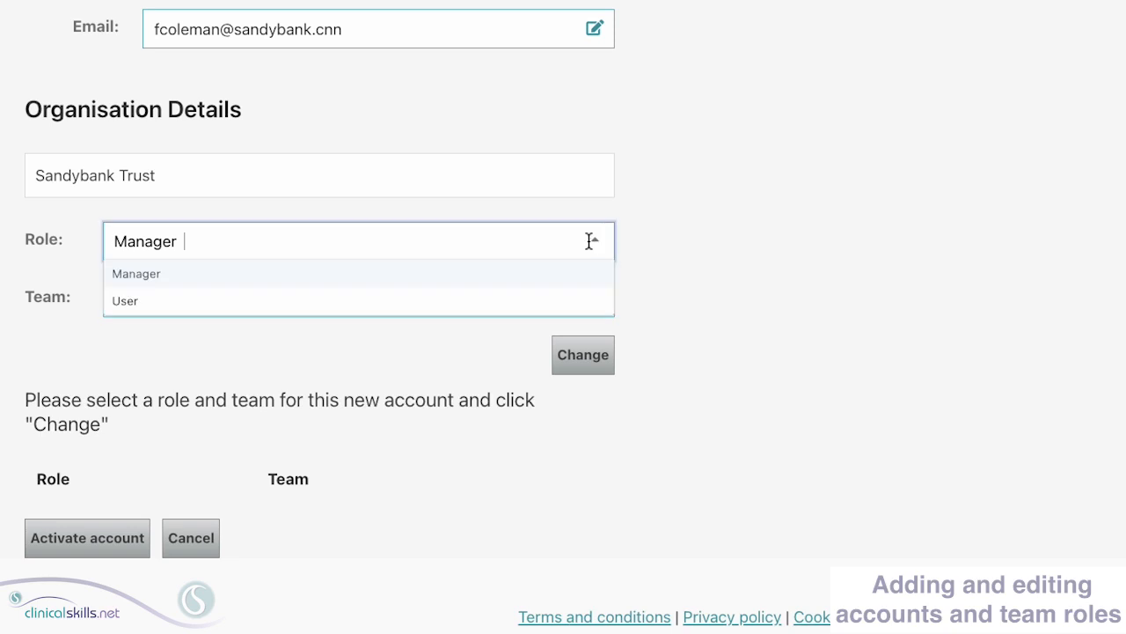
{"action": "left_click", "coordinate": [550, 300]}
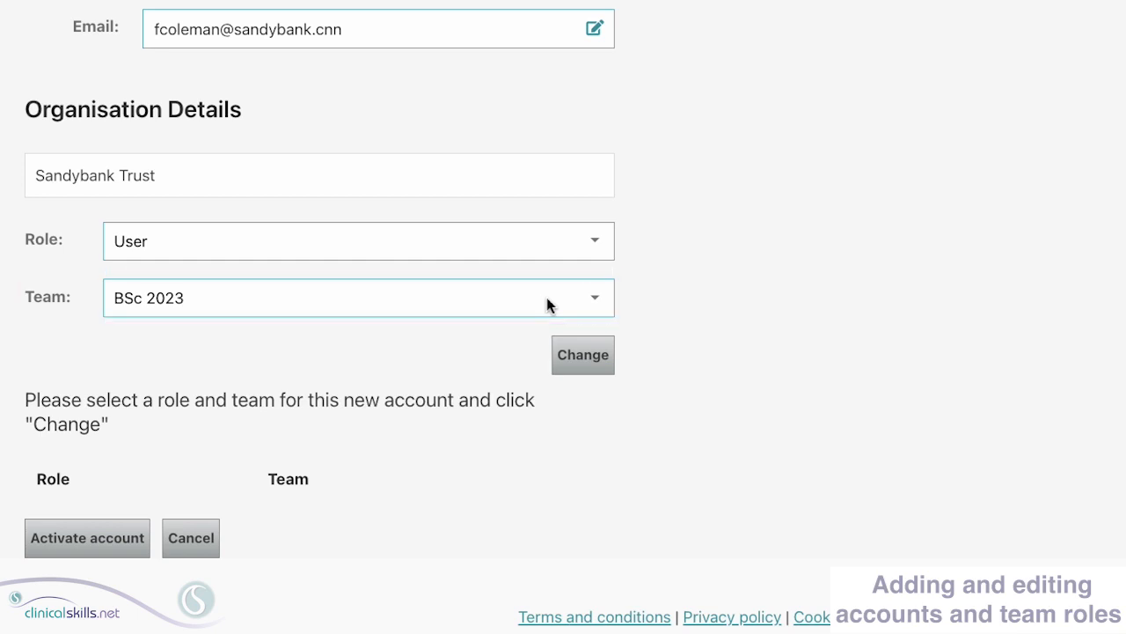
{"action": "left_click", "coordinate": [546, 299]}
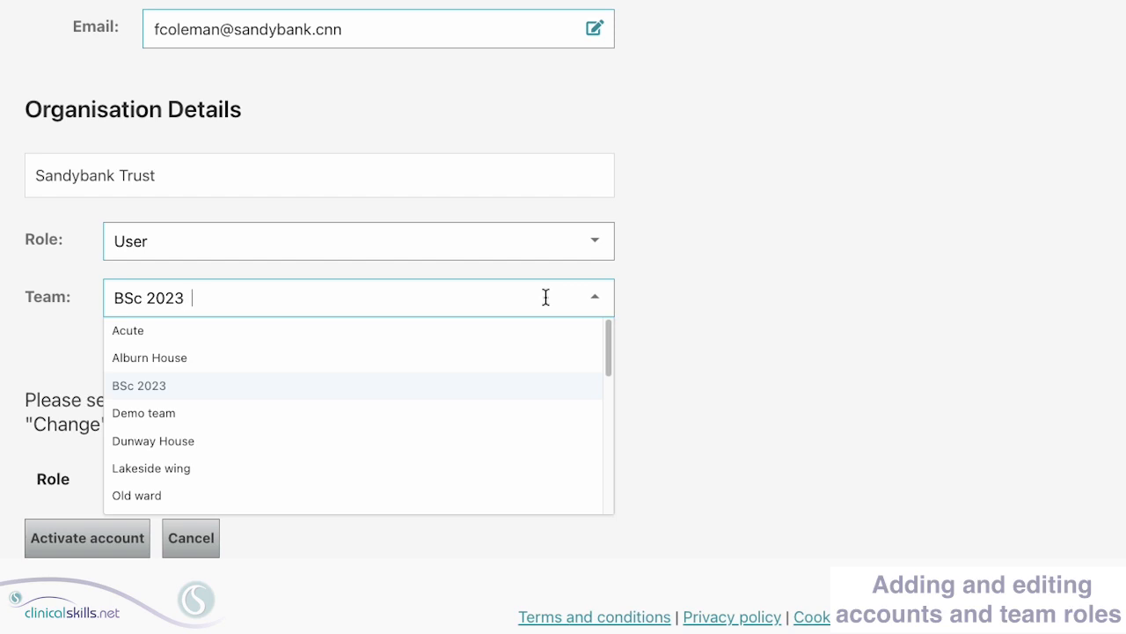
- Add the User / Dunway House role, activate the account to send its invite, and return to the list
{"action": "left_click", "coordinate": [228, 442]}
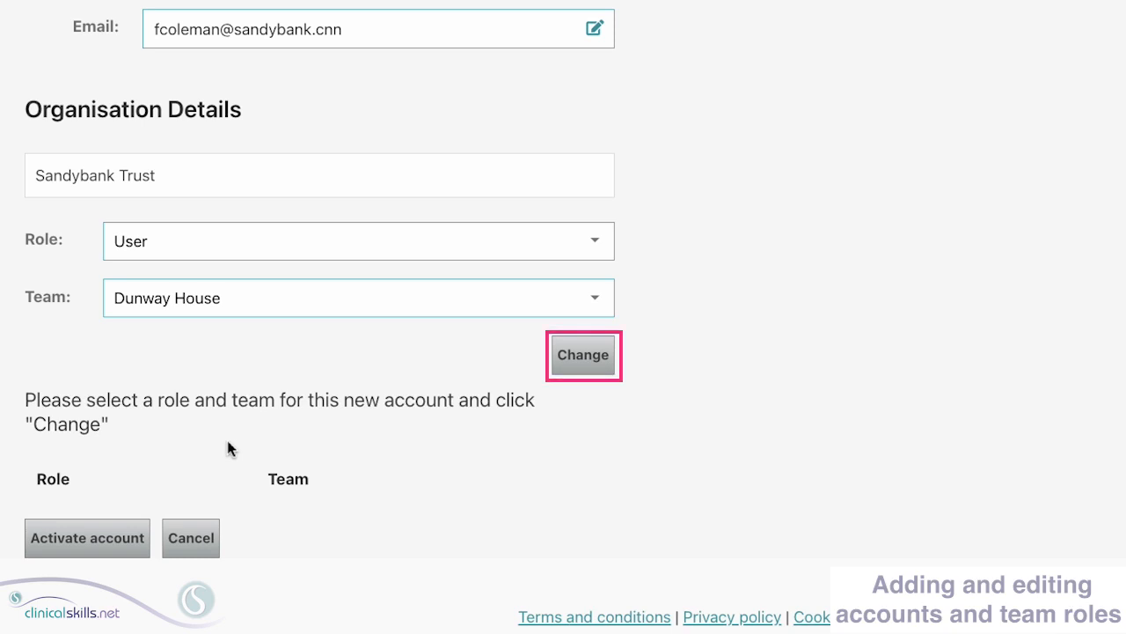
{"action": "left_click", "coordinate": [582, 355]}
{"action": "scroll", "coordinate": [603, 356], "scroll_direction": "down", "scroll_amount": 2}
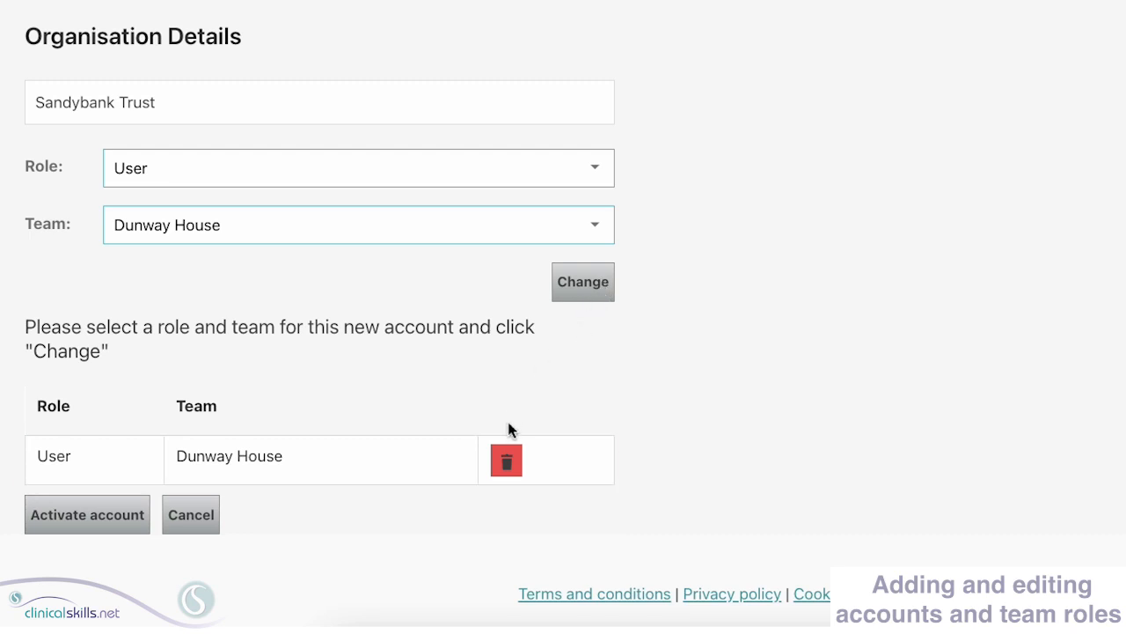
{"action": "left_click", "coordinate": [504, 463]}
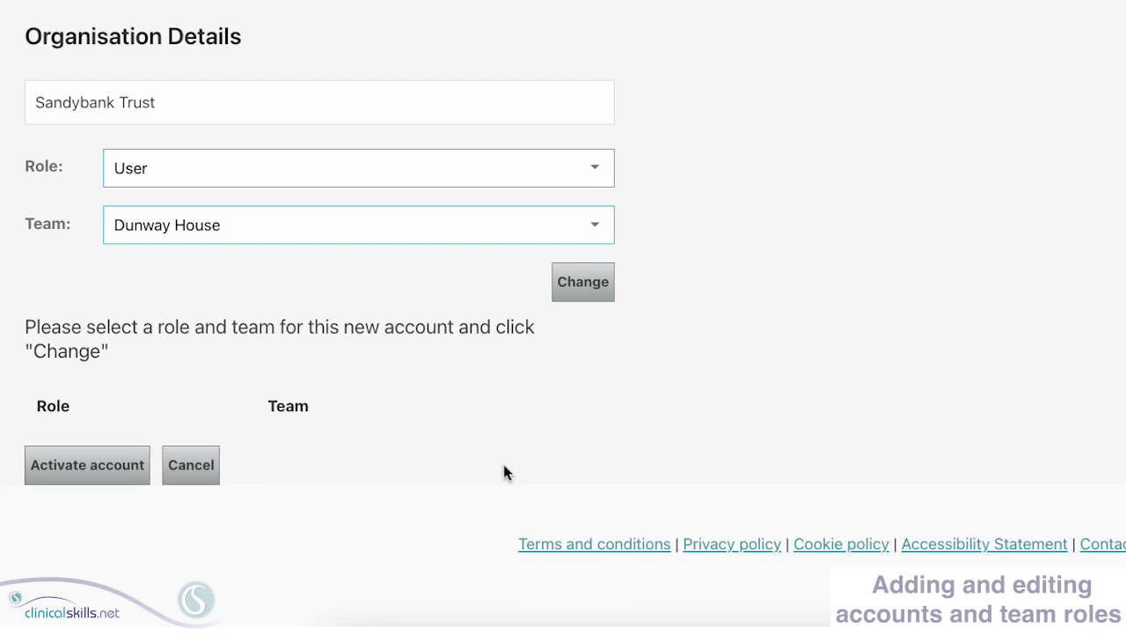
{"action": "left_click", "coordinate": [593, 225]}
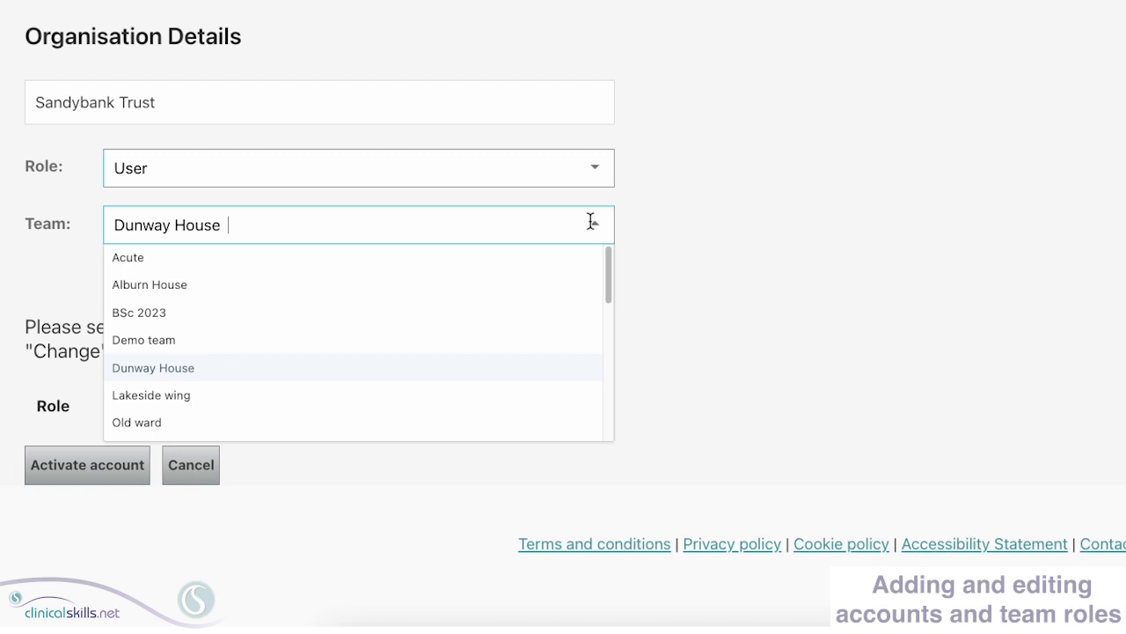
{"action": "left_click", "coordinate": [293, 377]}
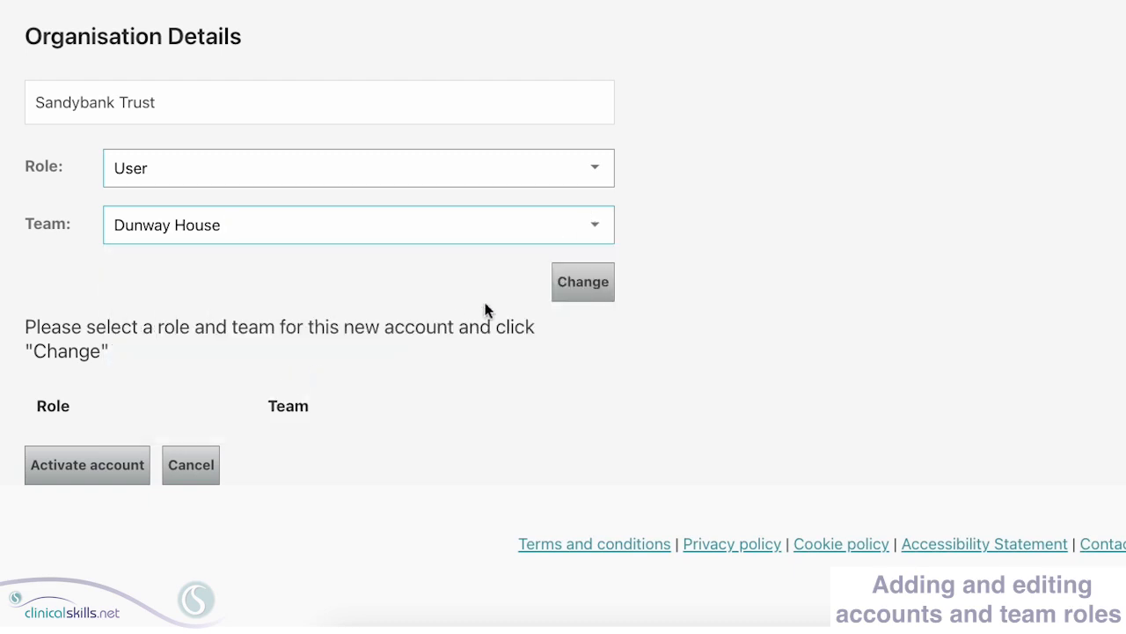
{"action": "left_click", "coordinate": [586, 283]}
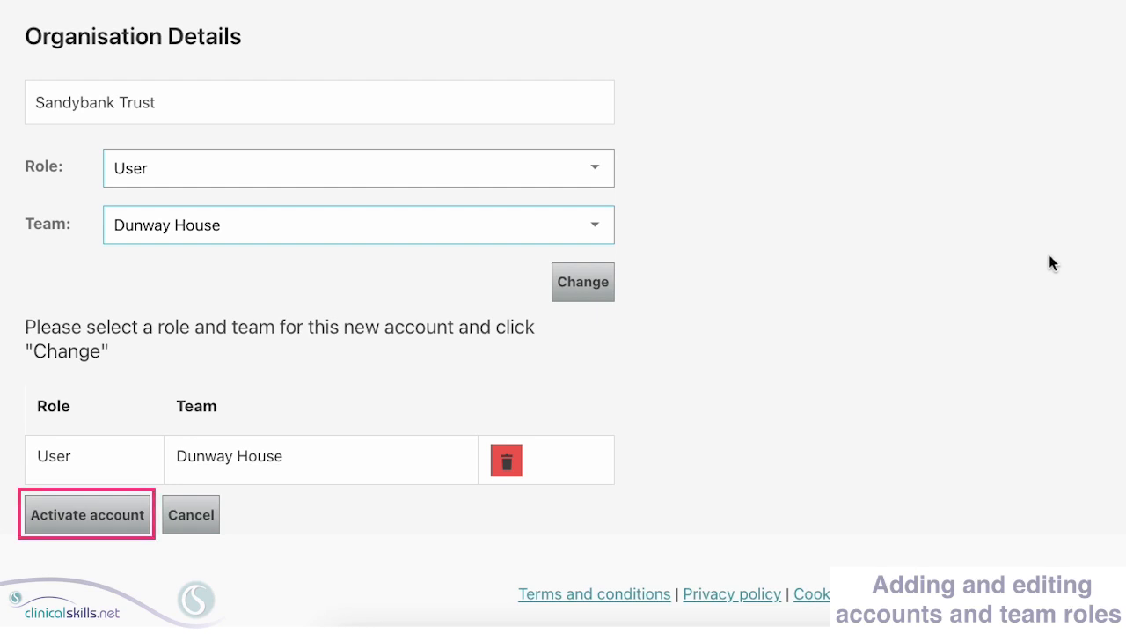
{"action": "left_click", "coordinate": [92, 513]}
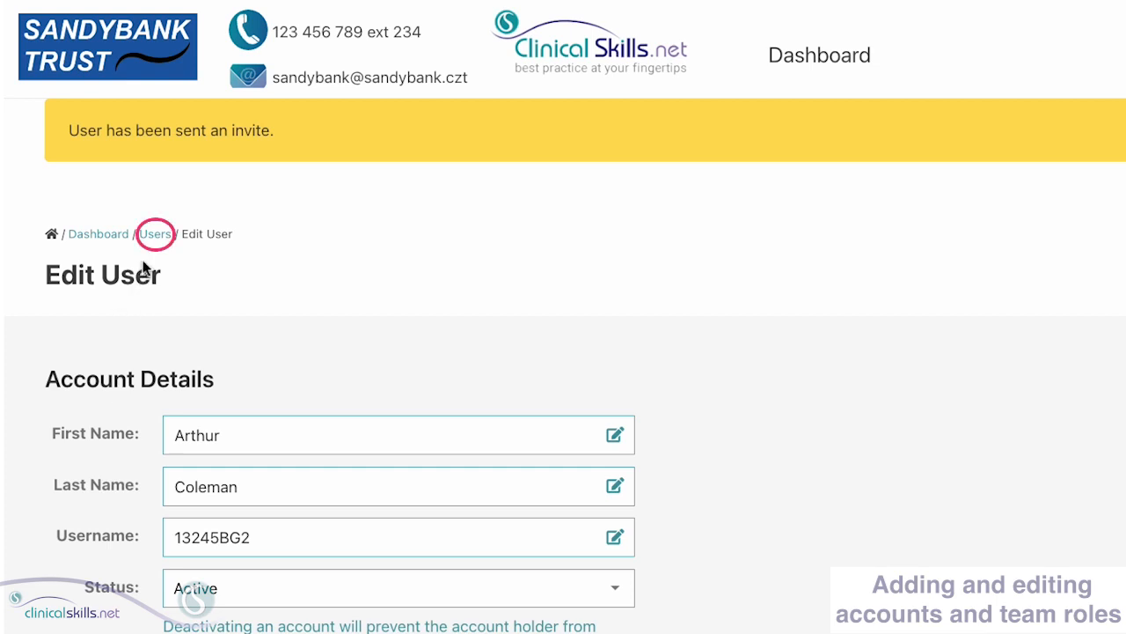
{"action": "left_click", "coordinate": [156, 233]}
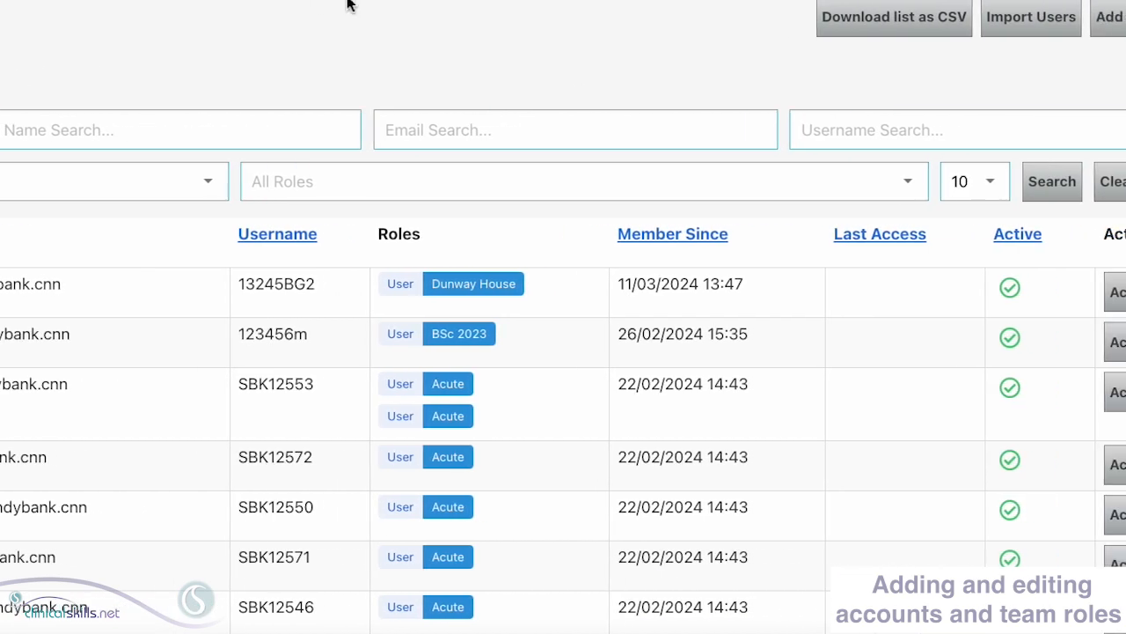
- Open the newest account's edit page from its Actions menu and view its User / Dunway House role
{"action": "left_click", "coordinate": [1081, 285]}
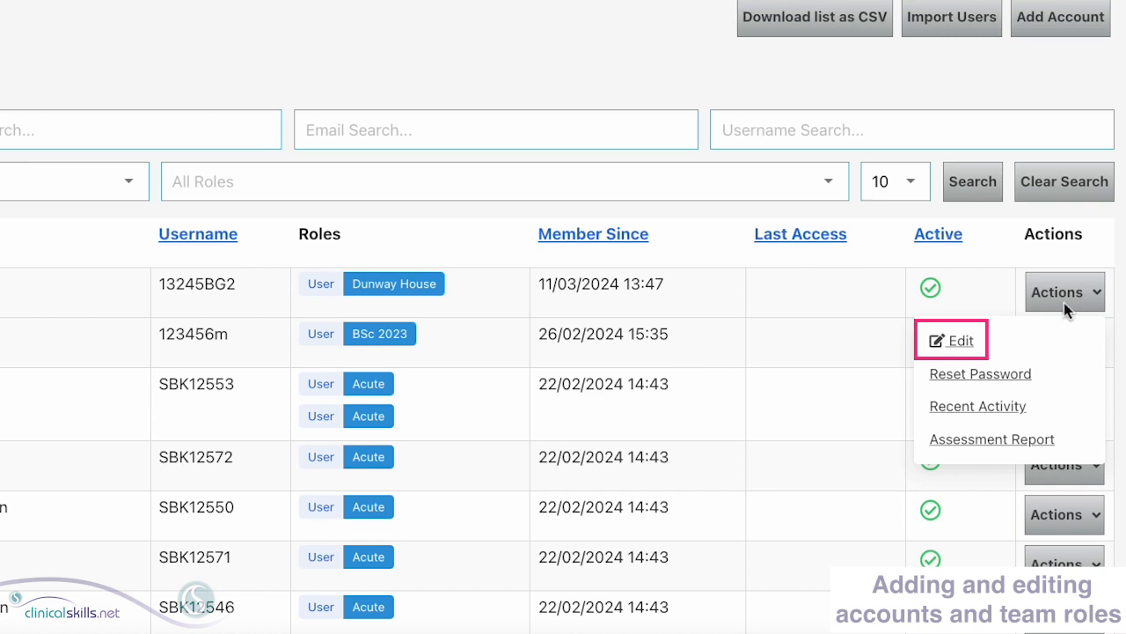
{"action": "left_click", "coordinate": [963, 341]}
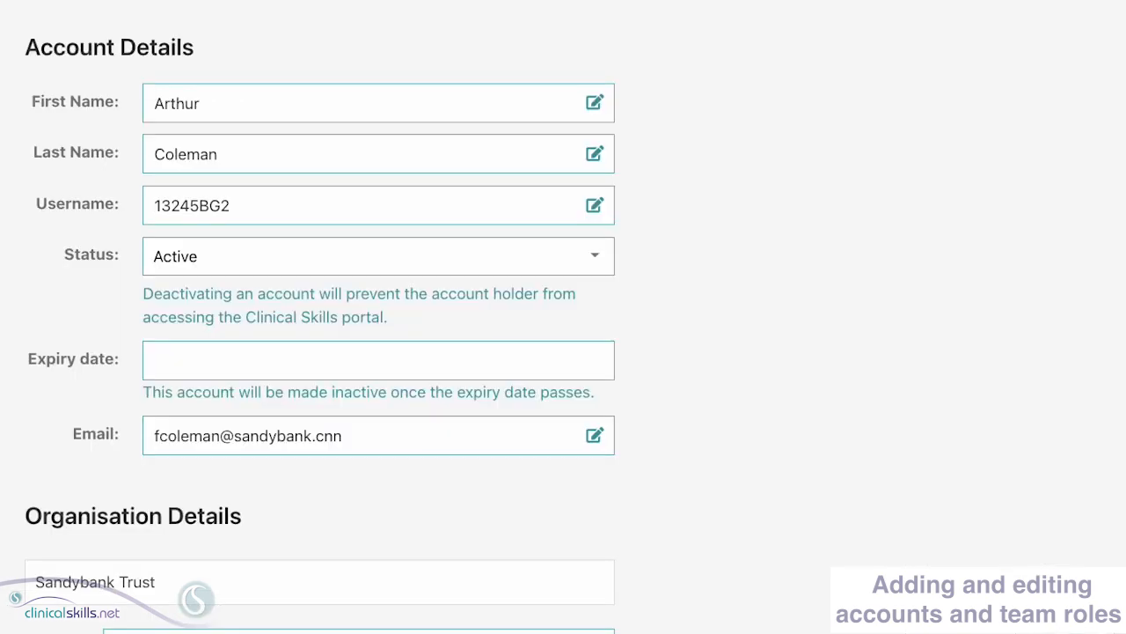
{"action": "scroll", "coordinate": [378, 317], "scroll_direction": "down", "scroll_amount": 3}
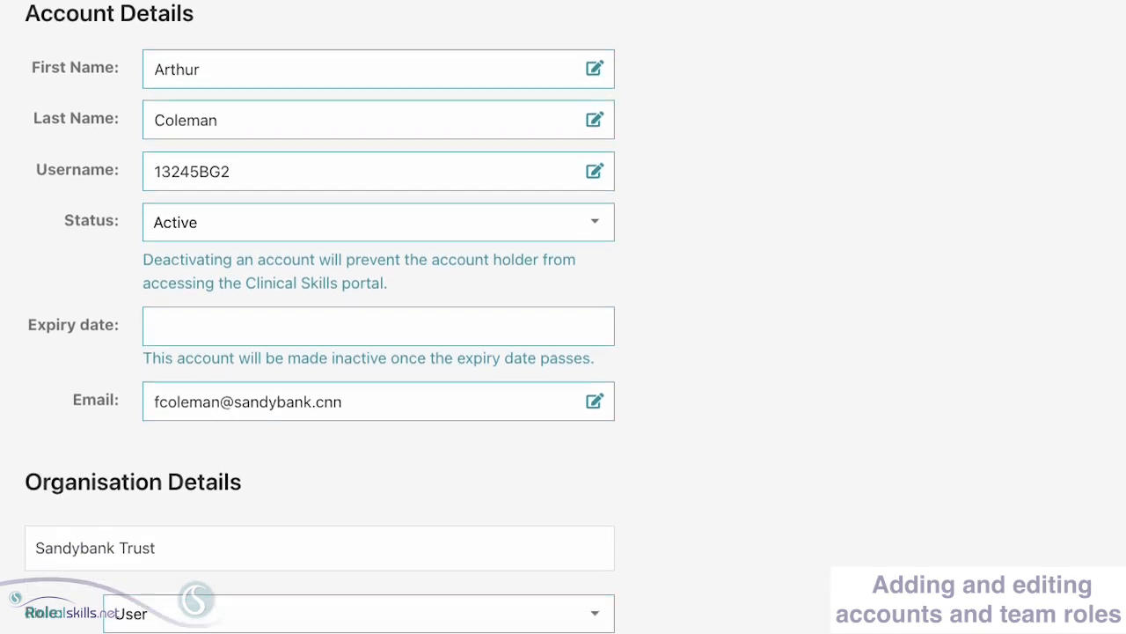
{"action": "scroll", "coordinate": [321, 326], "scroll_direction": "down", "scroll_amount": 2}
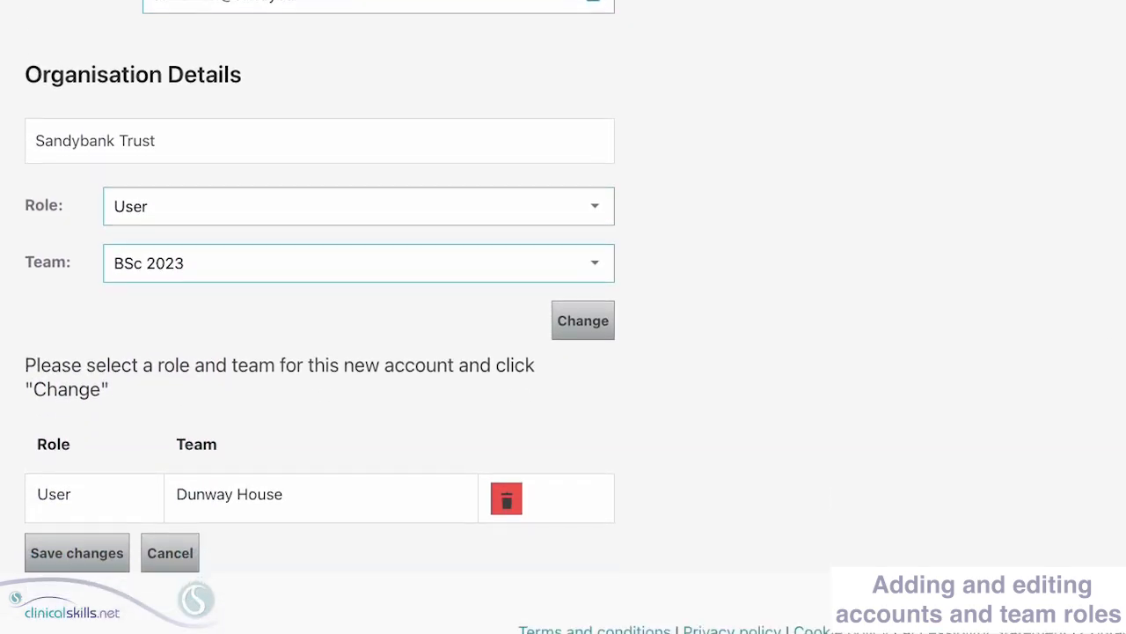
- Replace the User / Dunway House role with a Manager / Acute role
{"action": "left_click", "coordinate": [506, 494]}
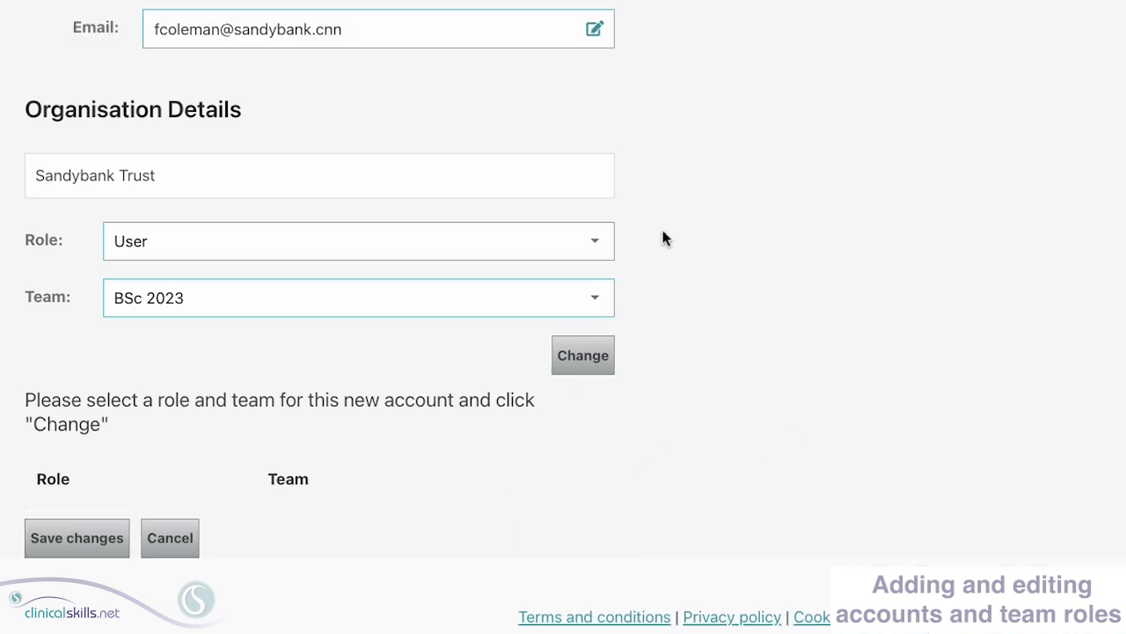
{"action": "left_click", "coordinate": [593, 239]}
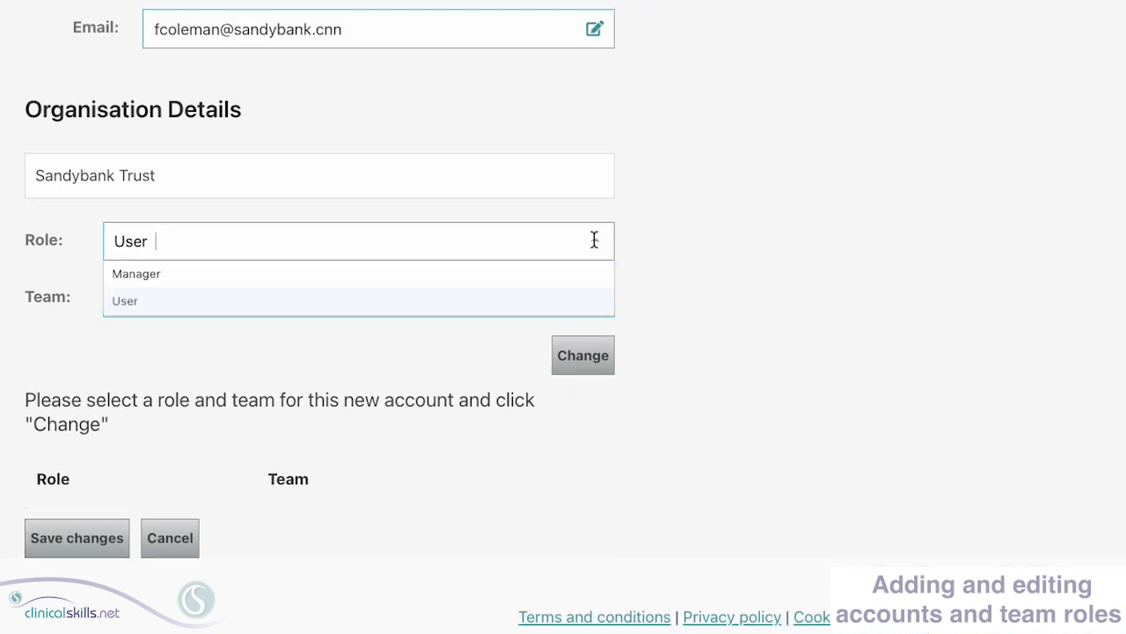
{"action": "left_click", "coordinate": [506, 275]}
{"action": "left_click", "coordinate": [541, 298]}
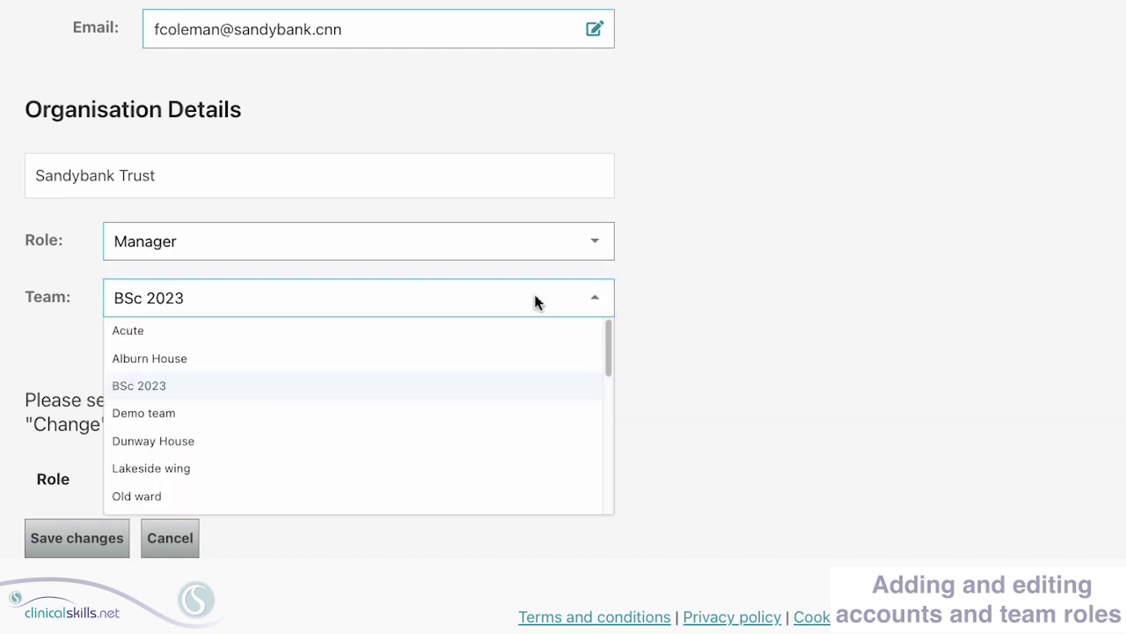
{"action": "left_click", "coordinate": [409, 331]}
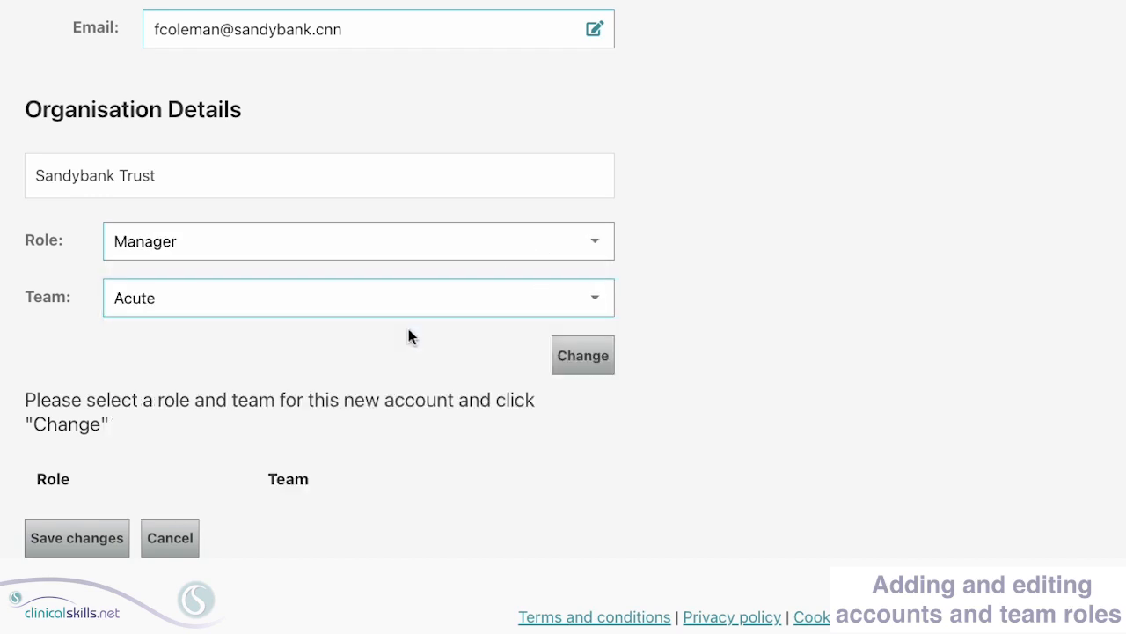
{"action": "left_click", "coordinate": [602, 361]}
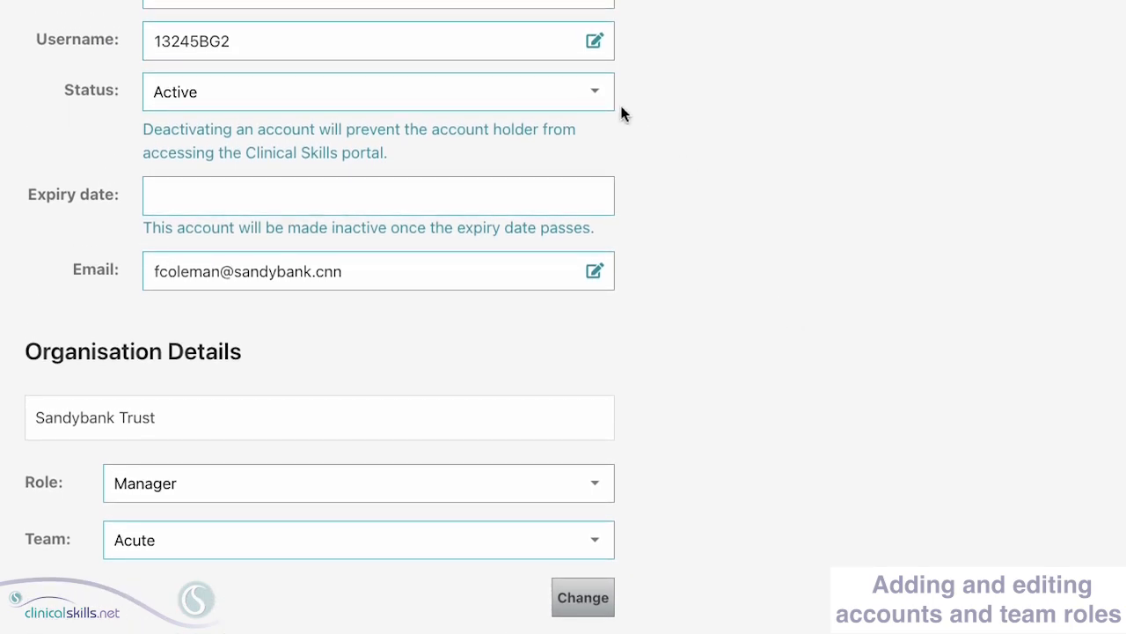
- Switch the status to Deactivated and back to Active, then save the account
{"action": "left_click", "coordinate": [592, 95]}
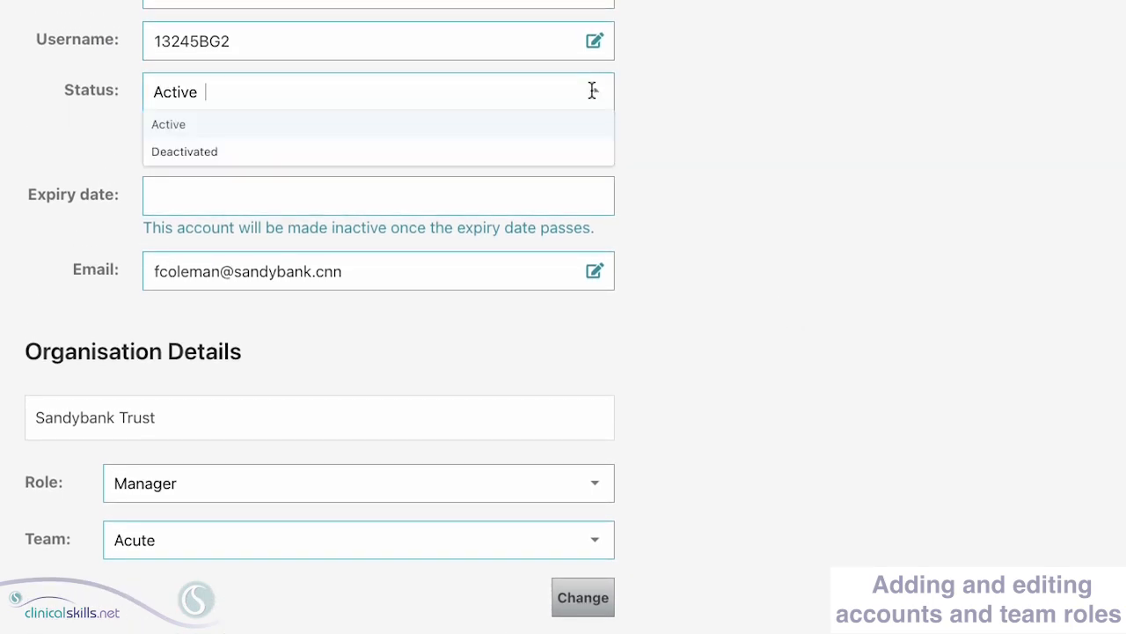
{"action": "left_click", "coordinate": [469, 155]}
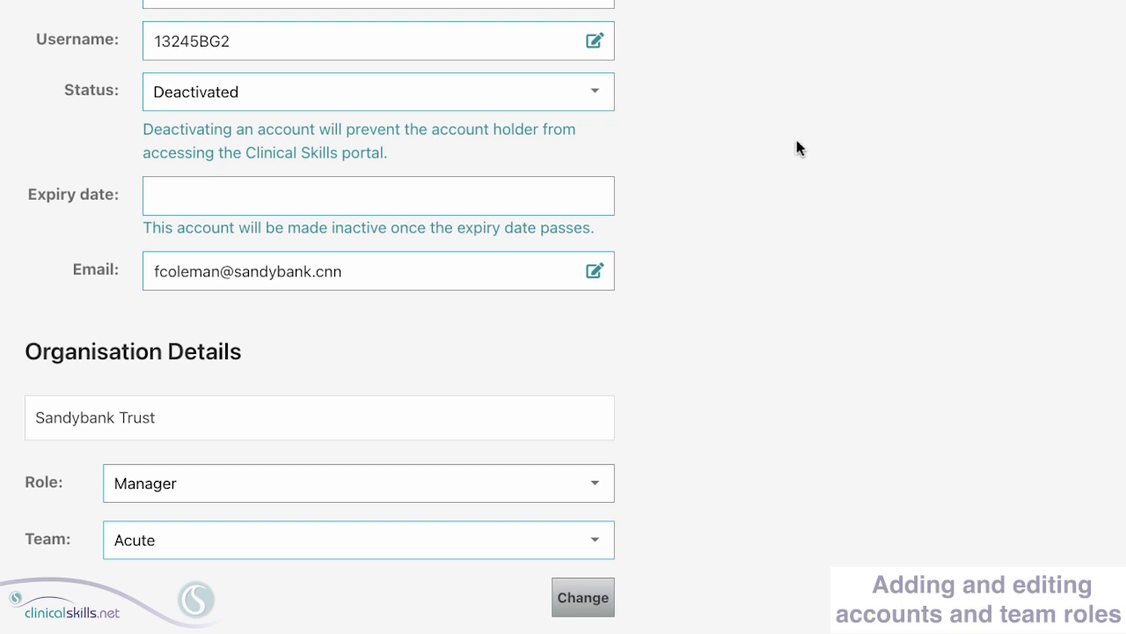
{"action": "left_click", "coordinate": [592, 89]}
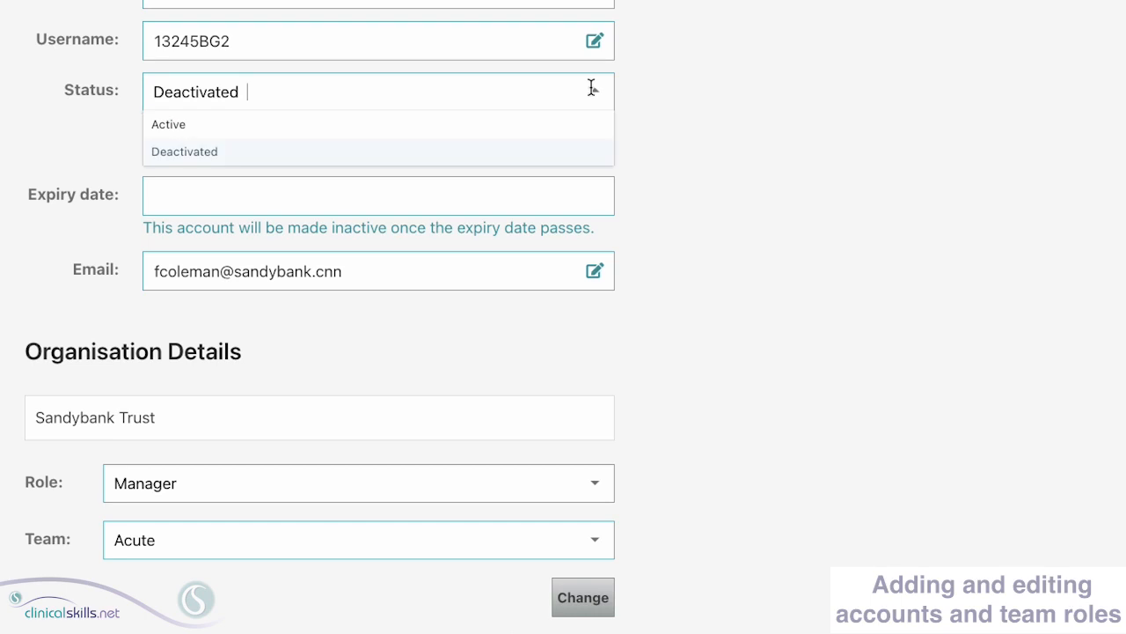
{"action": "left_click", "coordinate": [560, 128]}
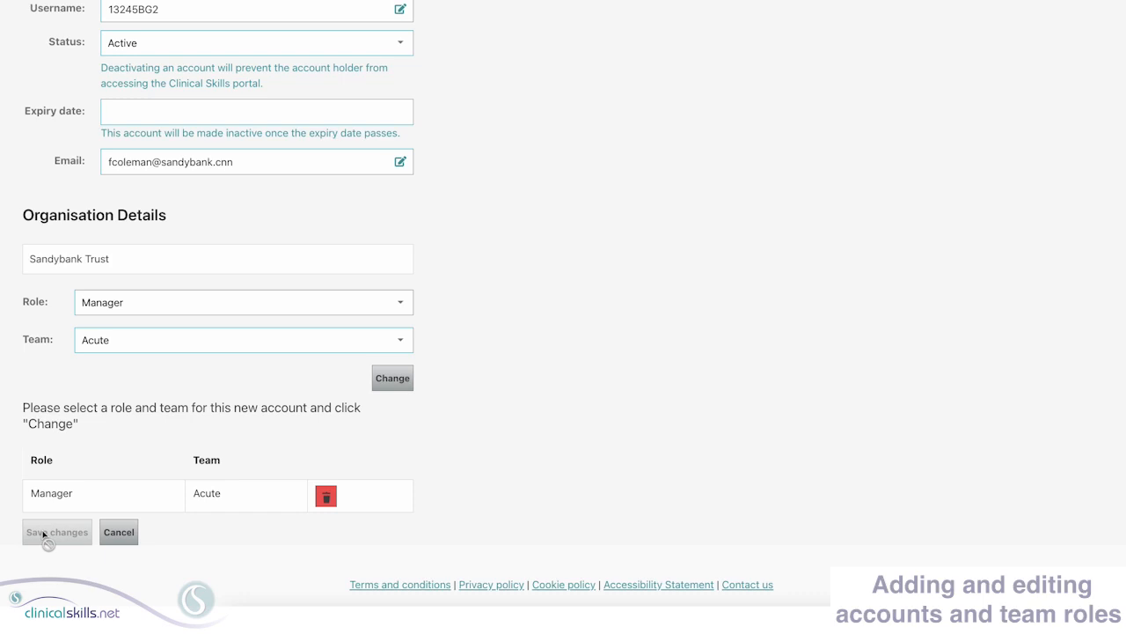
{"action": "left_click", "coordinate": [42, 533]}
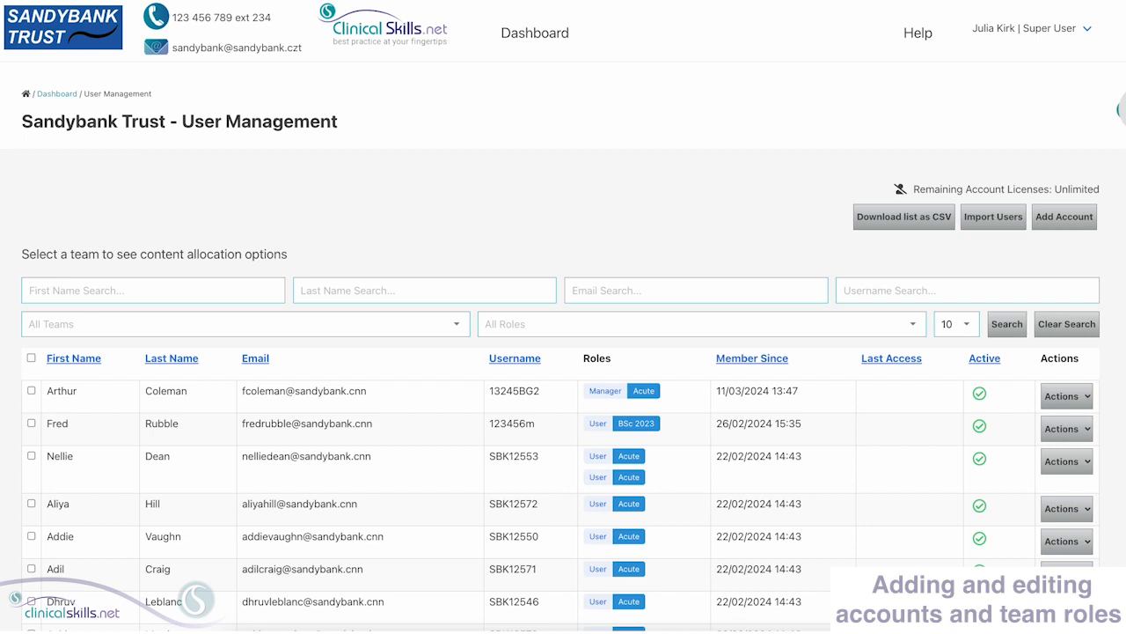
- Tick the first, third and fifth accounts in the user table for a bulk action
{"action": "scroll", "coordinate": [563, 352], "scroll_direction": "down", "scroll_amount": 2}
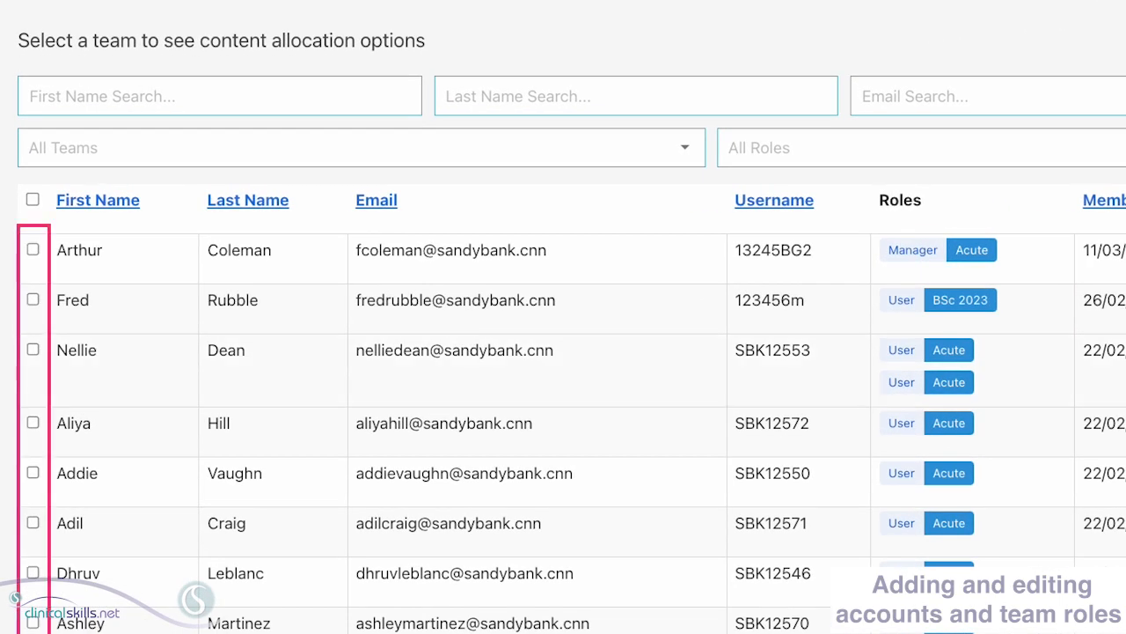
{"action": "left_click", "coordinate": [32, 251]}
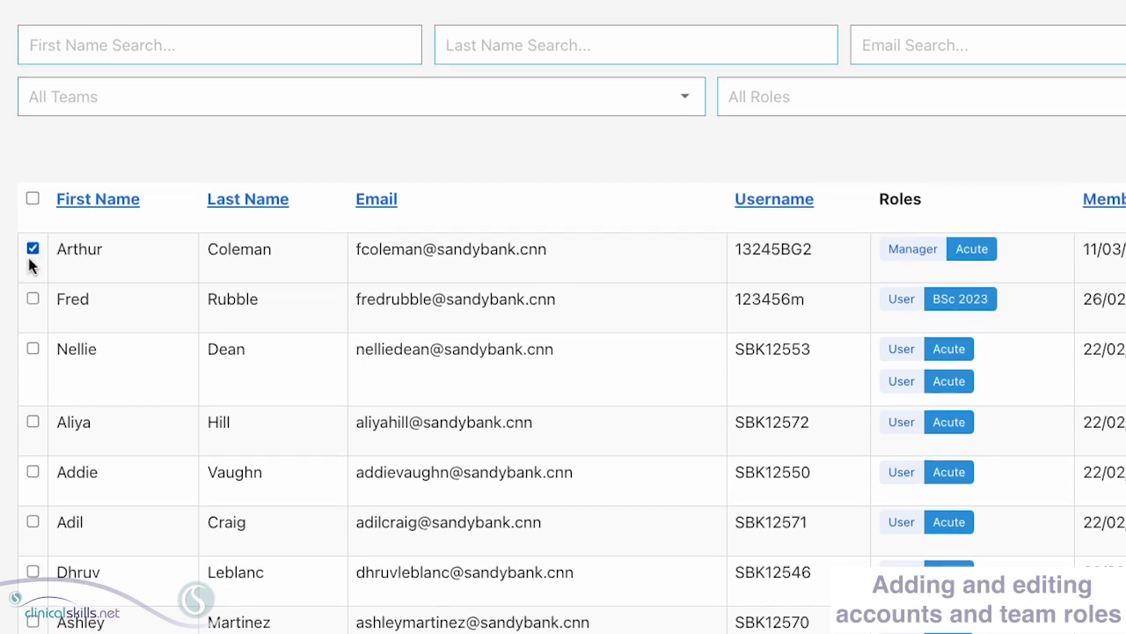
{"action": "left_click", "coordinate": [33, 350]}
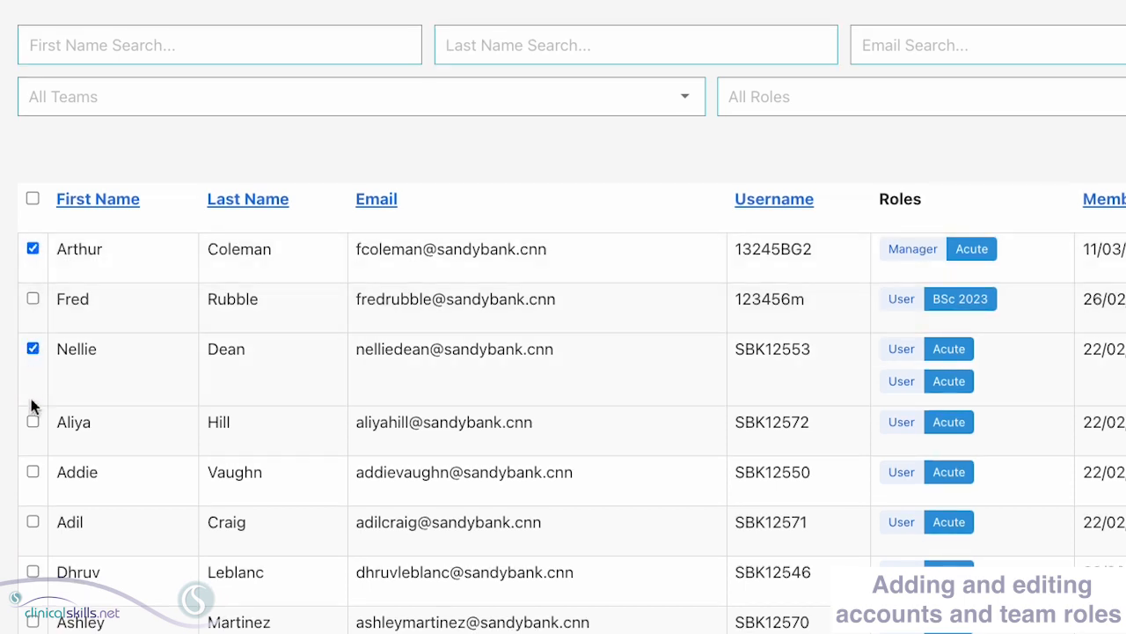
{"action": "left_click", "coordinate": [32, 473]}
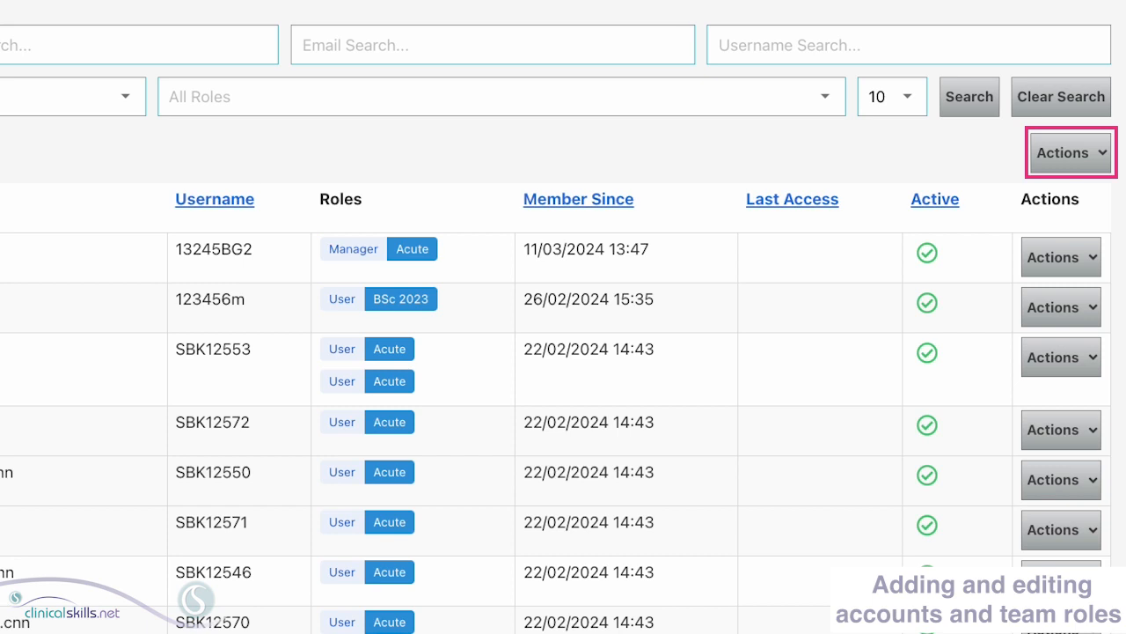
{"action": "left_click", "coordinate": [1079, 153]}
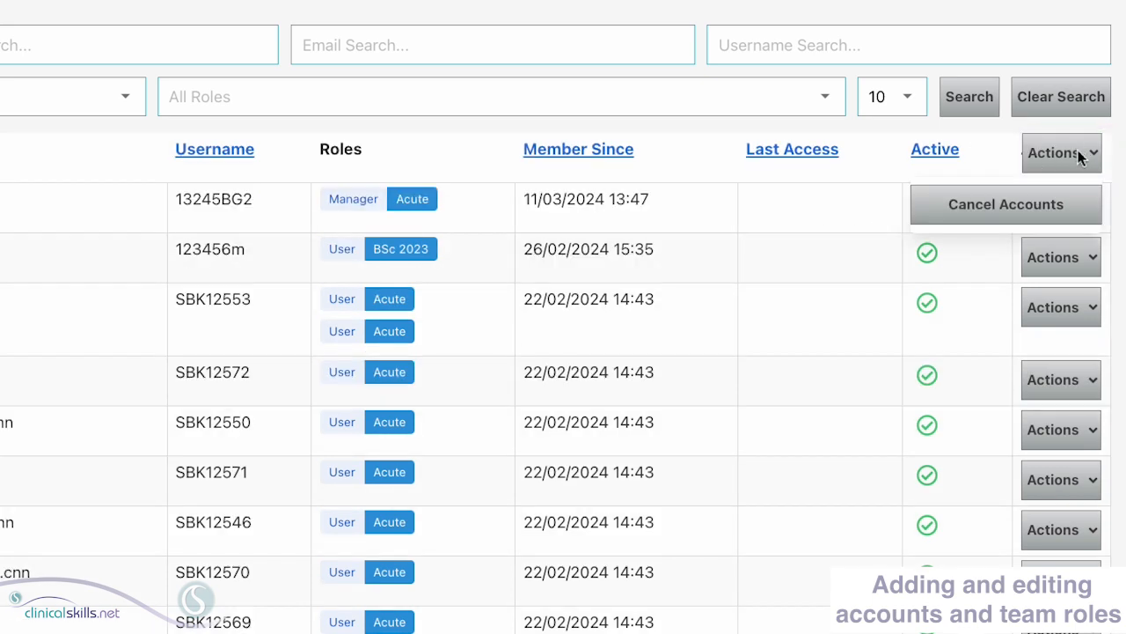
- Cancel the marked accounts by deleting them, with Email Notify and Unpublish Content selected
{"action": "left_click", "coordinate": [1048, 207]}
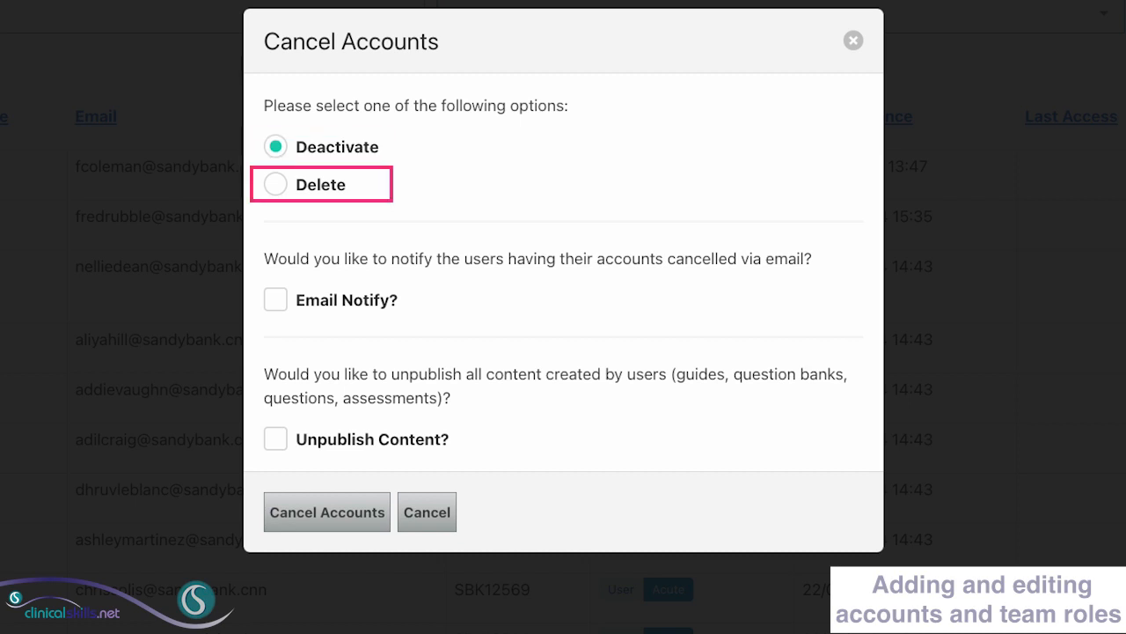
{"action": "left_click", "coordinate": [276, 185]}
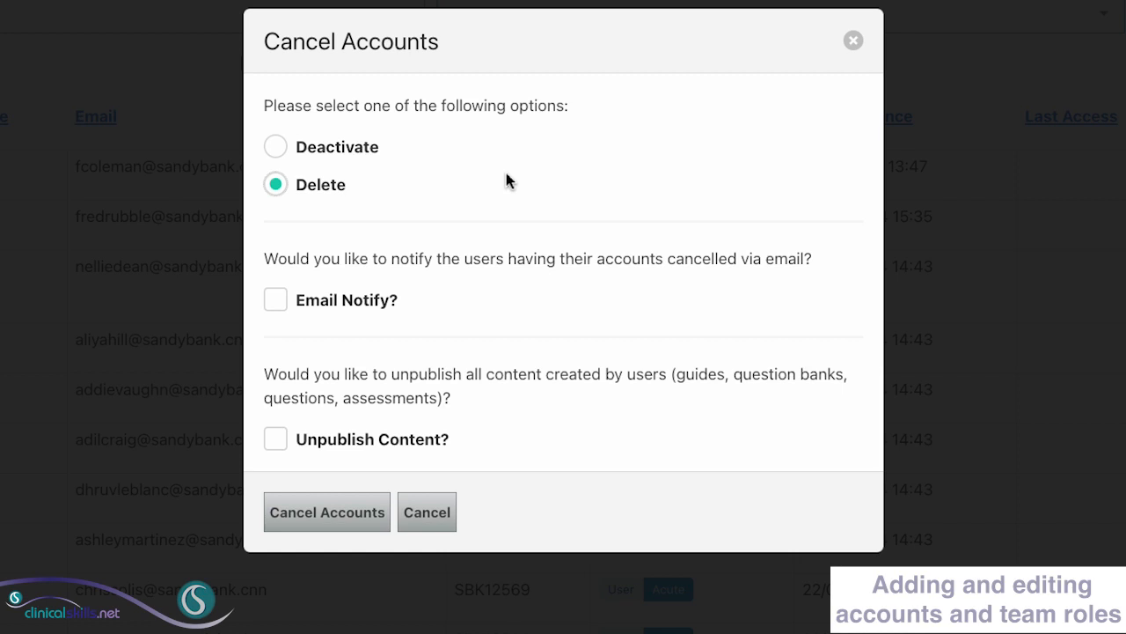
{"action": "left_click", "coordinate": [272, 302]}
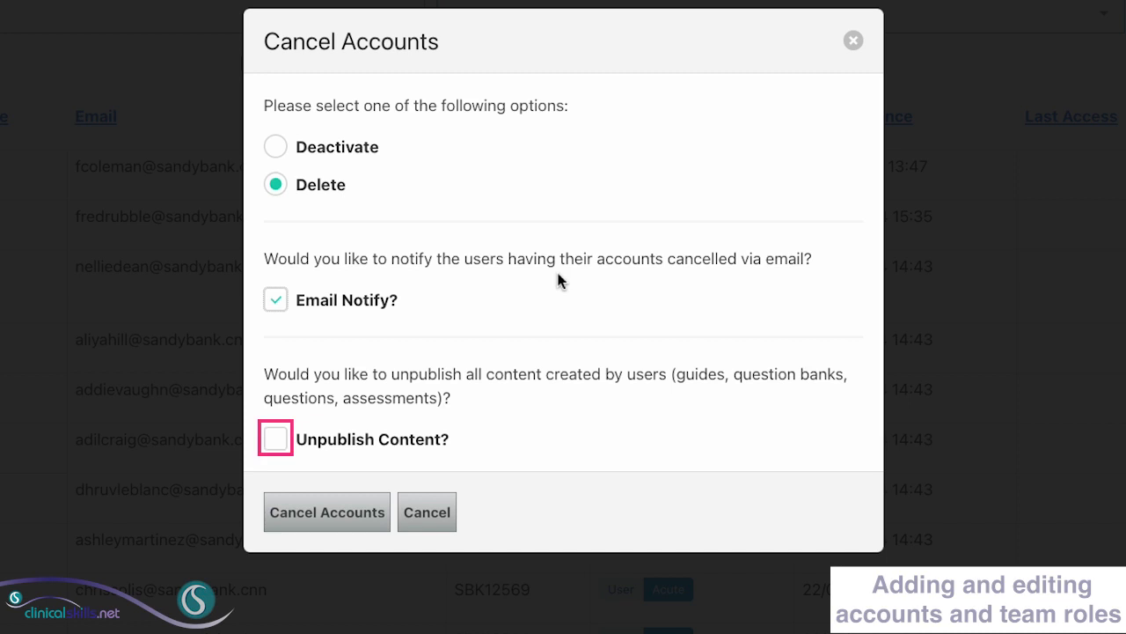
{"action": "left_click", "coordinate": [275, 440]}
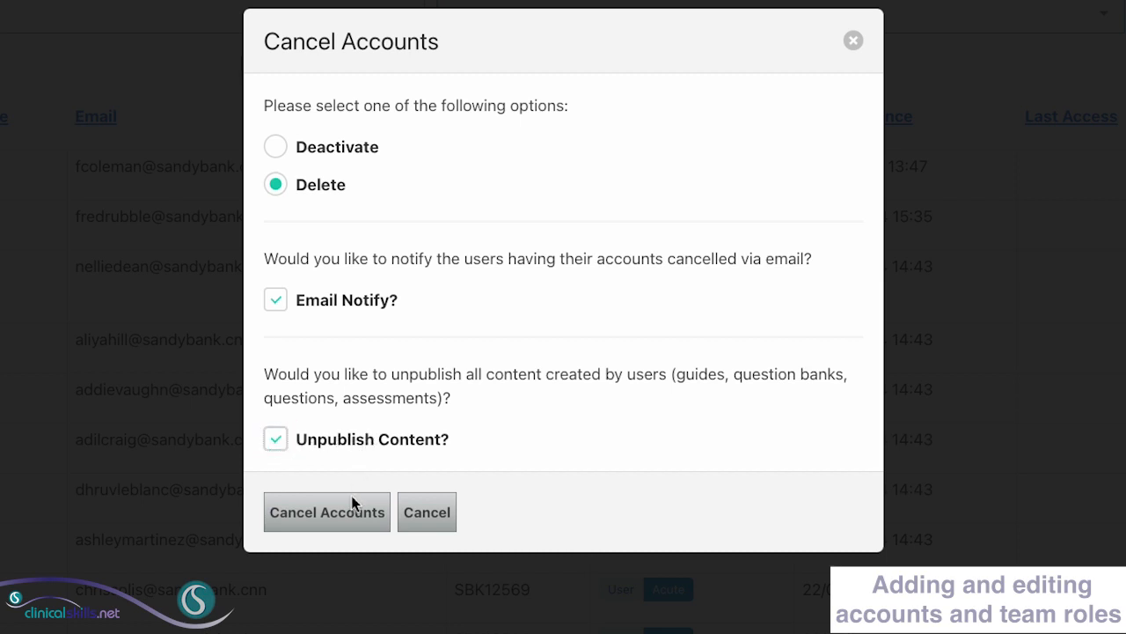
{"action": "left_click", "coordinate": [351, 519]}
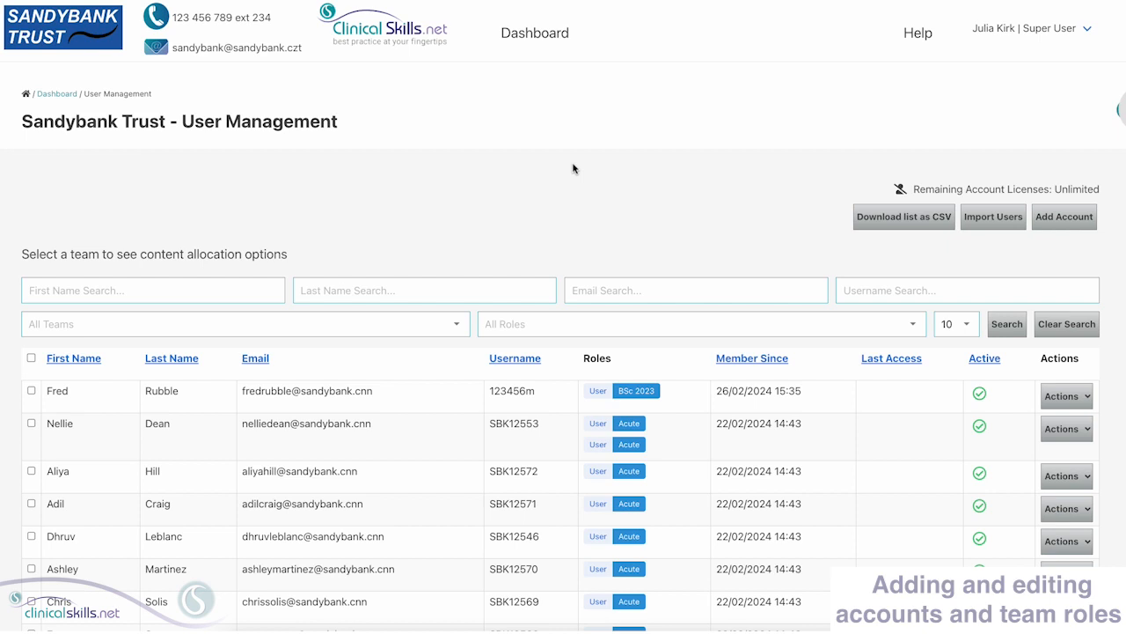
- Filter the user list to the Lakeside wing team, then scroll through the Help topics
{"action": "left_click", "coordinate": [458, 324]}
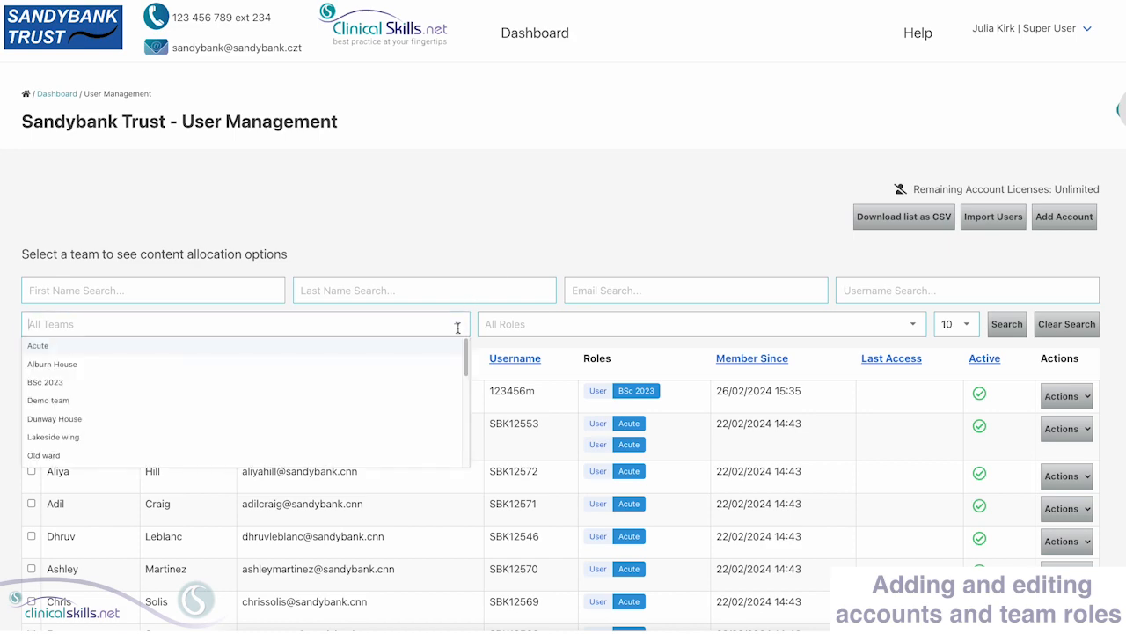
{"action": "left_click", "coordinate": [227, 437]}
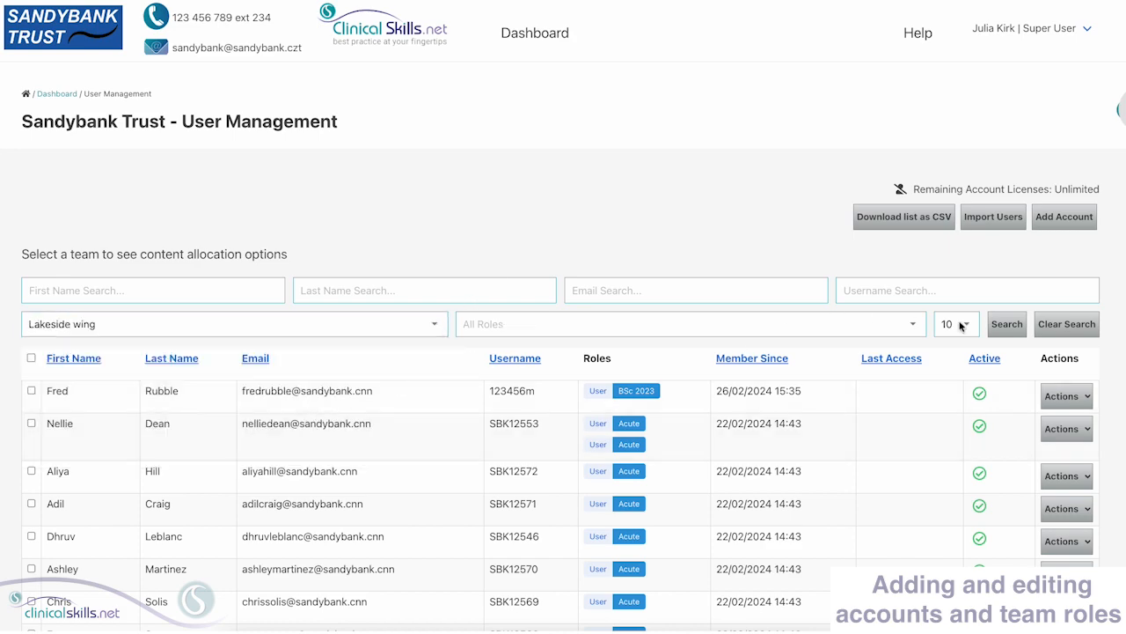
{"action": "left_click", "coordinate": [1005, 326]}
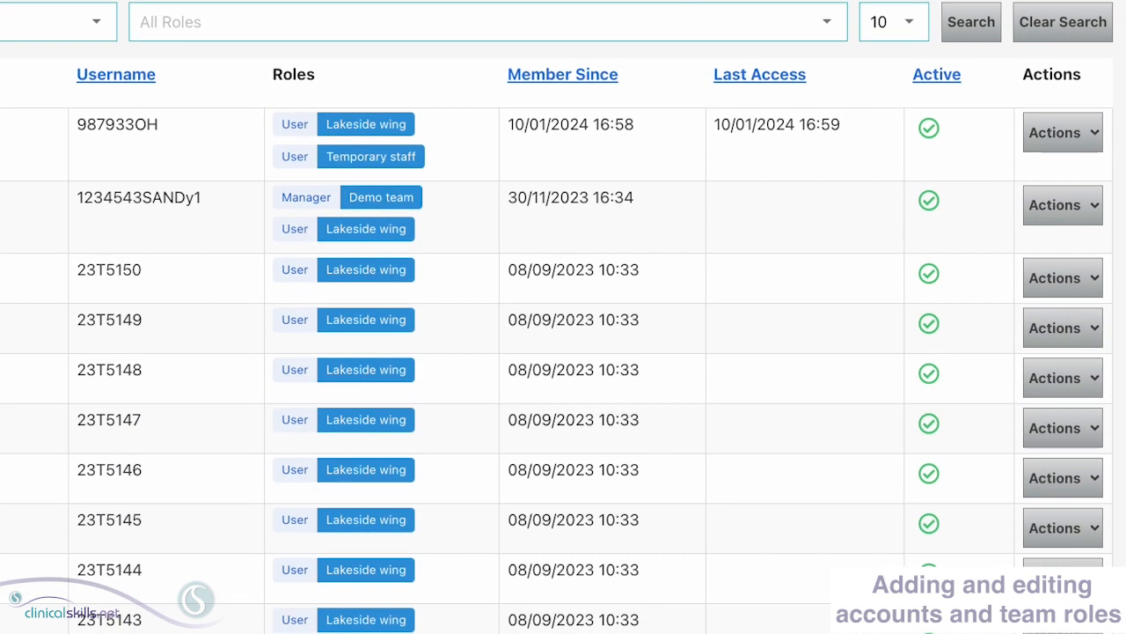
{"action": "left_click", "coordinate": [1050, 128]}
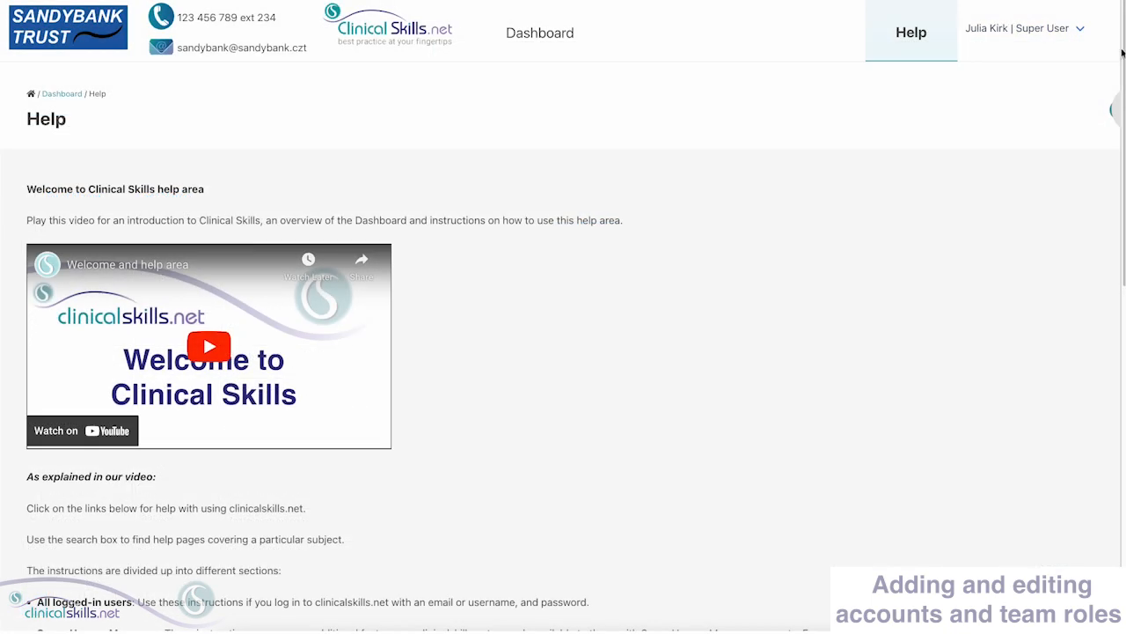
{"action": "left_click_drag", "start_coordinate": [1122, 52], "coordinate": [1122, 417]}
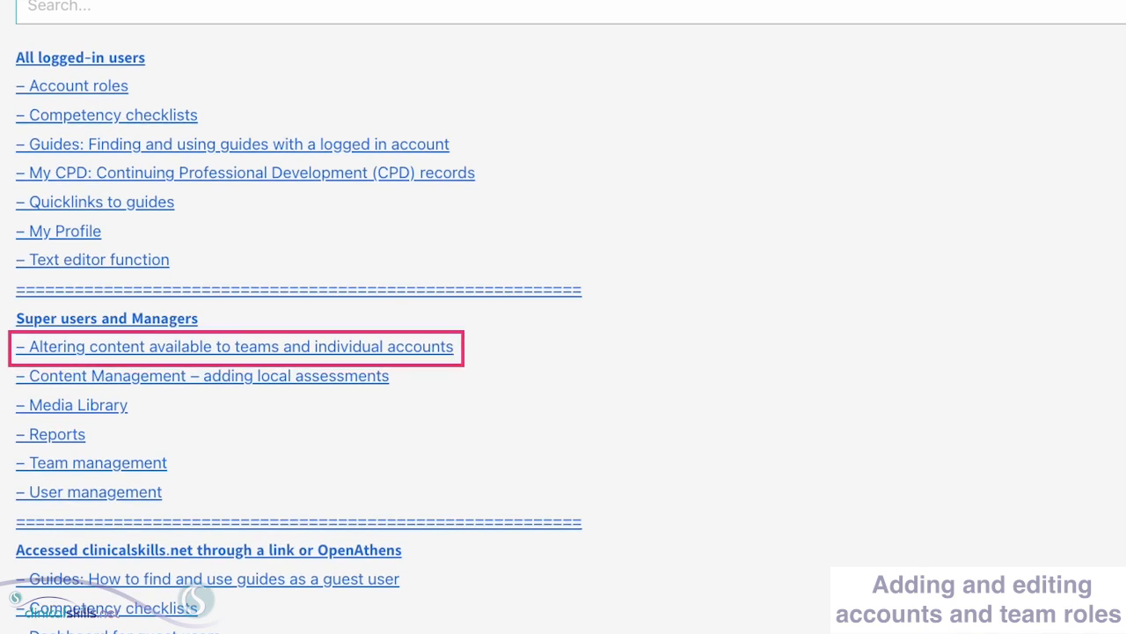